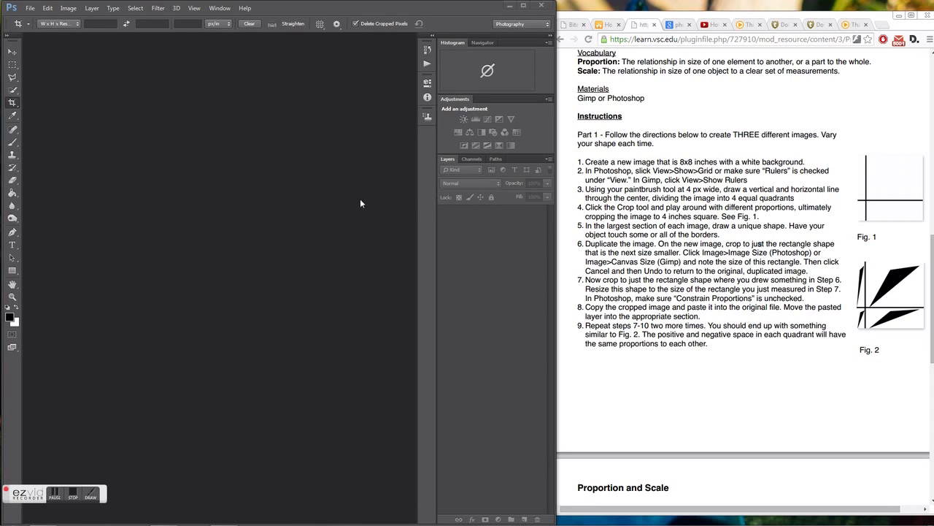
Create a new 8 x 8 inch image at 72 pixels/inch in RGB color with a white background.
left_click(32, 10)
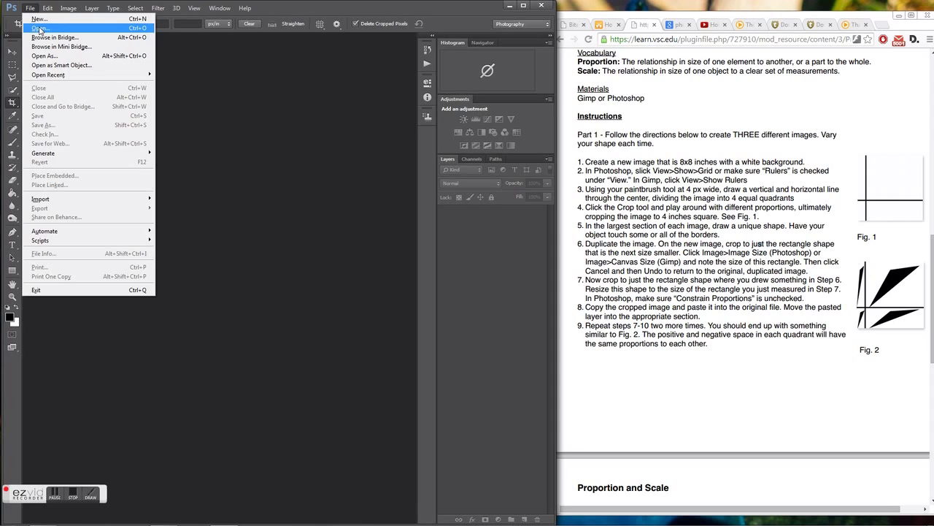
left_click(38, 18)
left_click(496, 174)
left_click(476, 189)
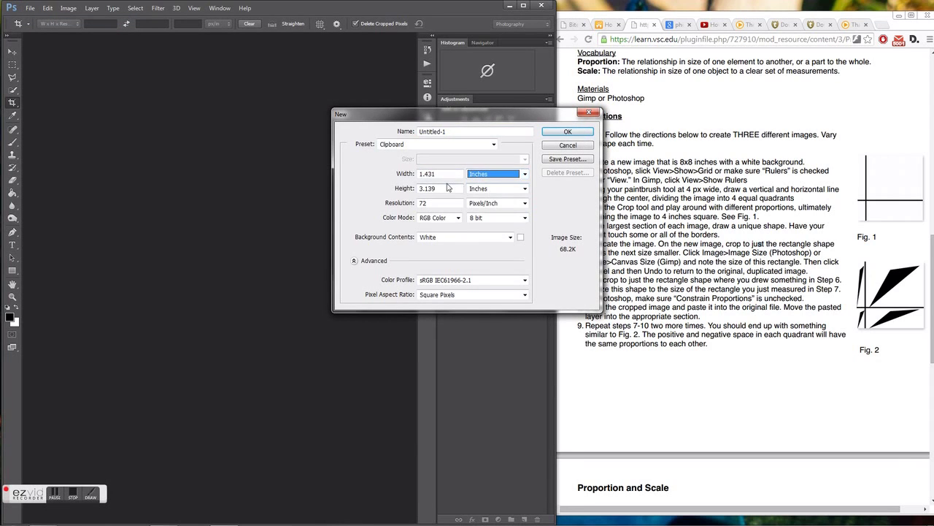
left_click_drag(440, 173, 414, 192)
type("88")
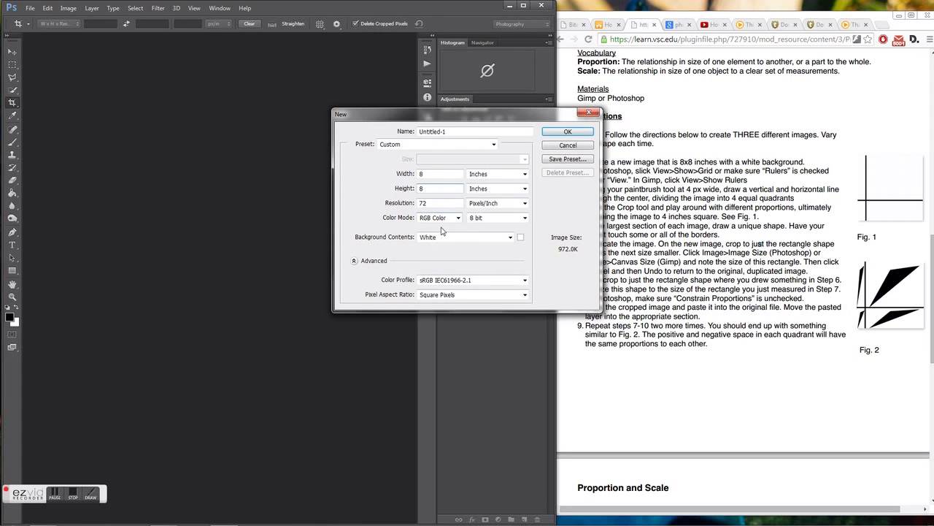
left_click(567, 133)
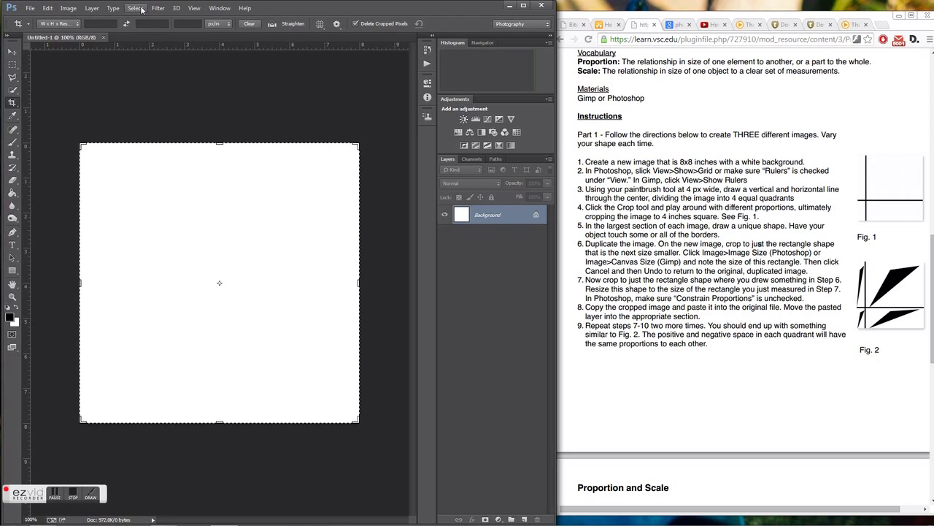
With the rulers shown, paint straight black horizontal and vertical lines through the canvas center using a 4 px brush, forming four equal quadrants.
left_click(194, 9)
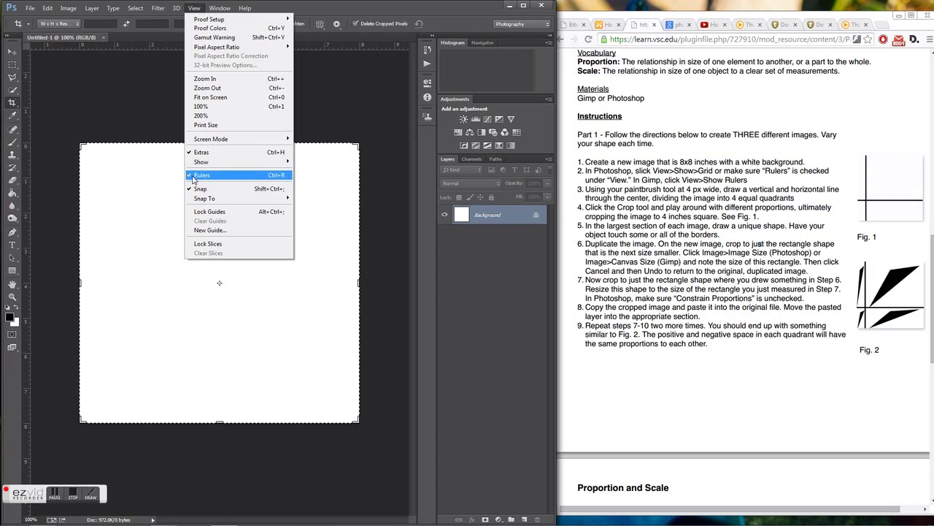
left_click(128, 108)
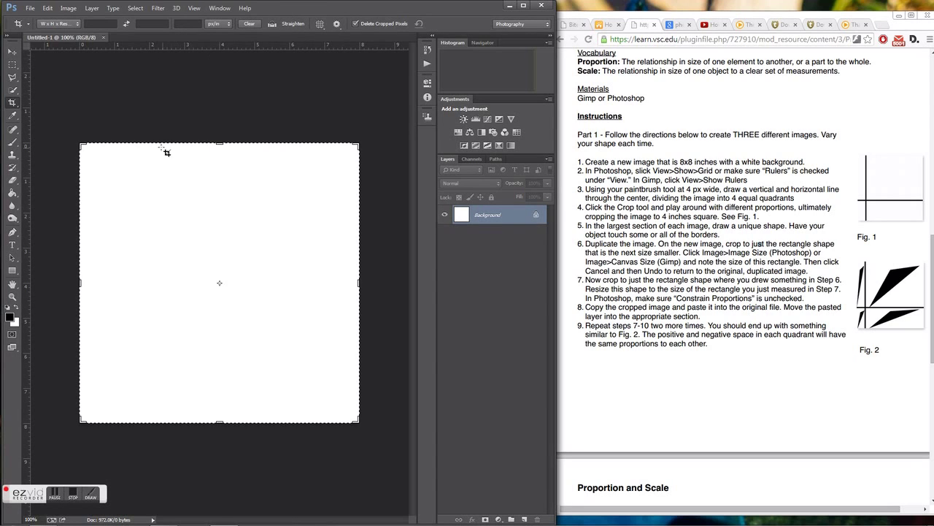
left_click(12, 143)
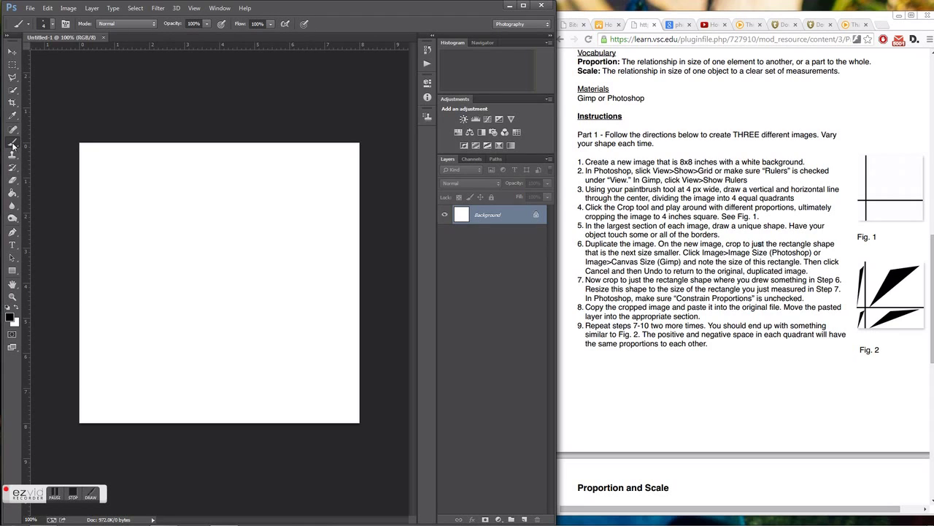
left_click(54, 27)
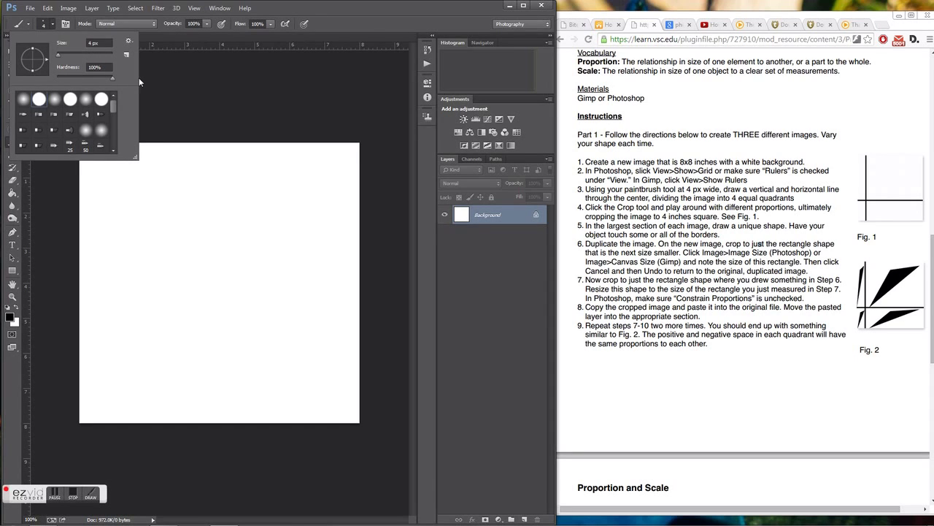
left_click(187, 90)
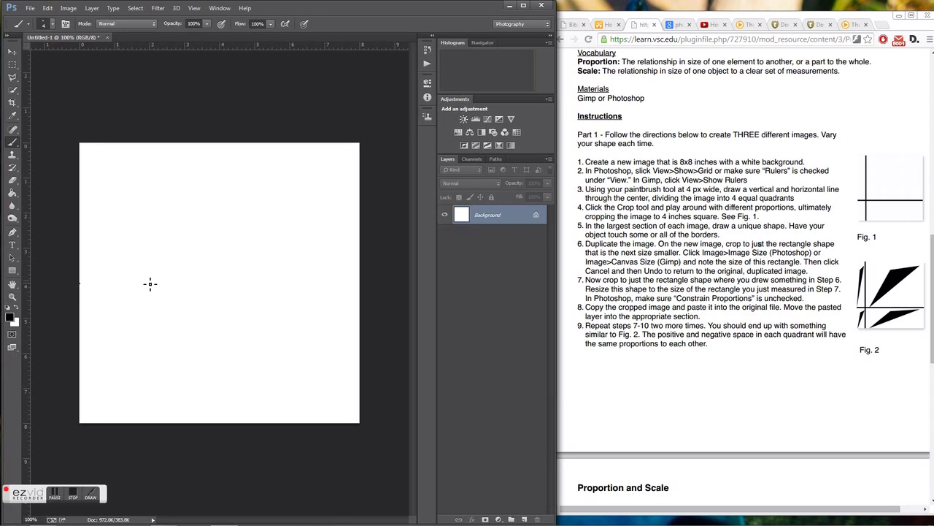
left_click(363, 284, "shift")
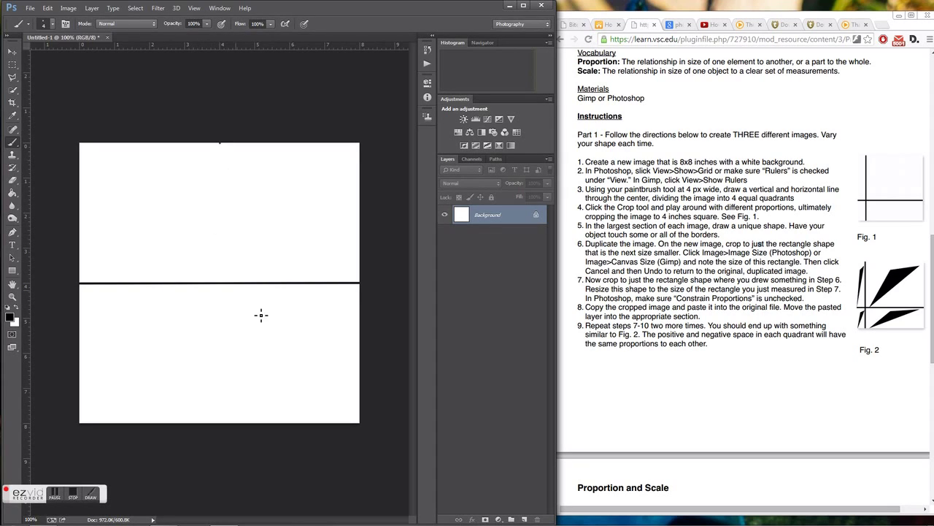
left_click(223, 427, "shift")
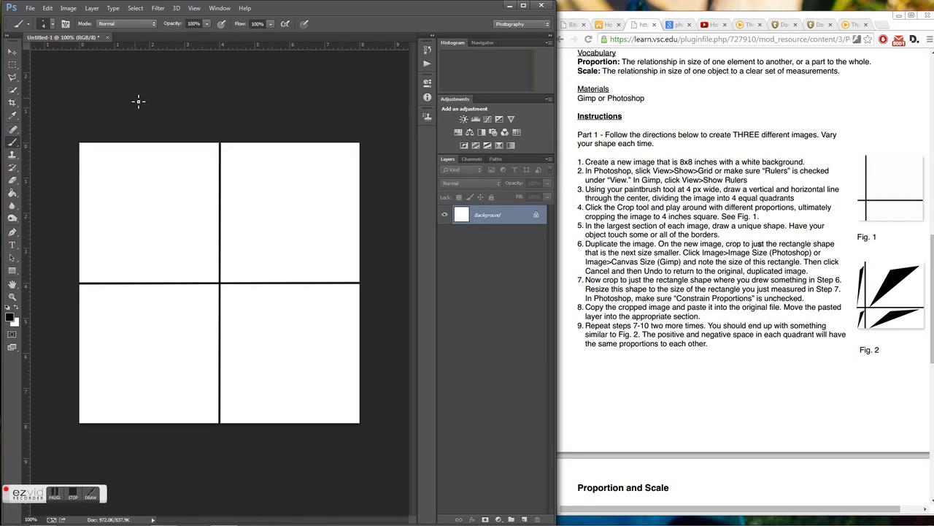
left_click(13, 105)
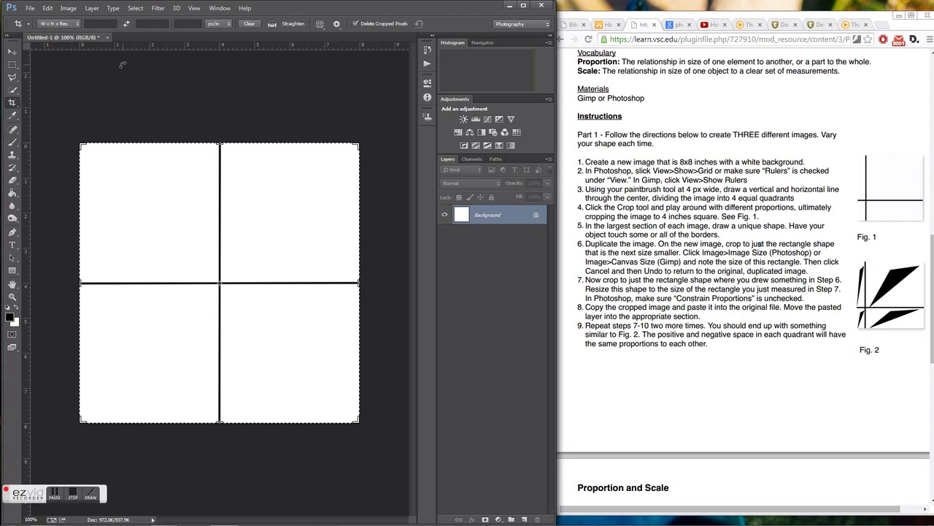
mouse_move(143, 179)
left_mouse_down()
mouse_move(188, 251)
mouse_move(283, 340)
mouse_move(277, 330)
left_mouse_up()
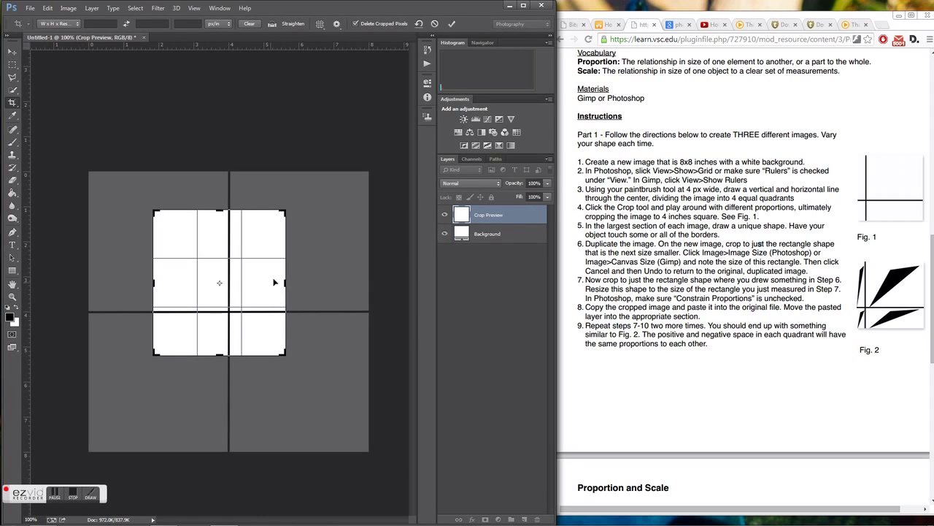
right_click(209, 252)
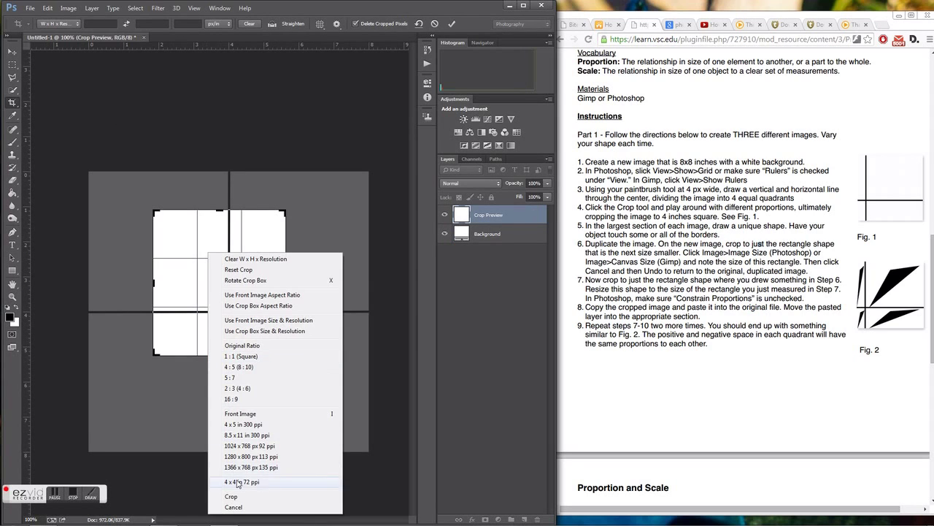
left_click(233, 507)
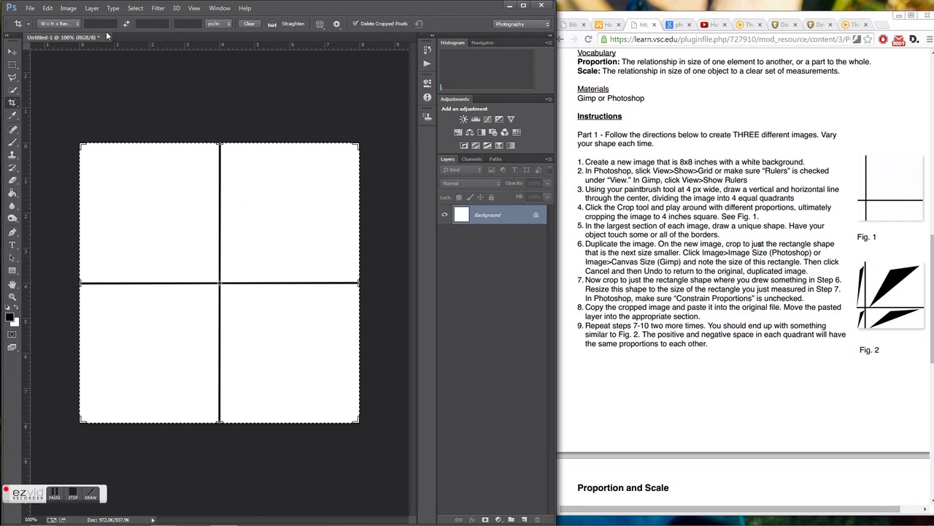
Configure the Crop tool for W x H x Resolution with 4 in width, 4 in height and 72 px/in.
left_click(70, 24)
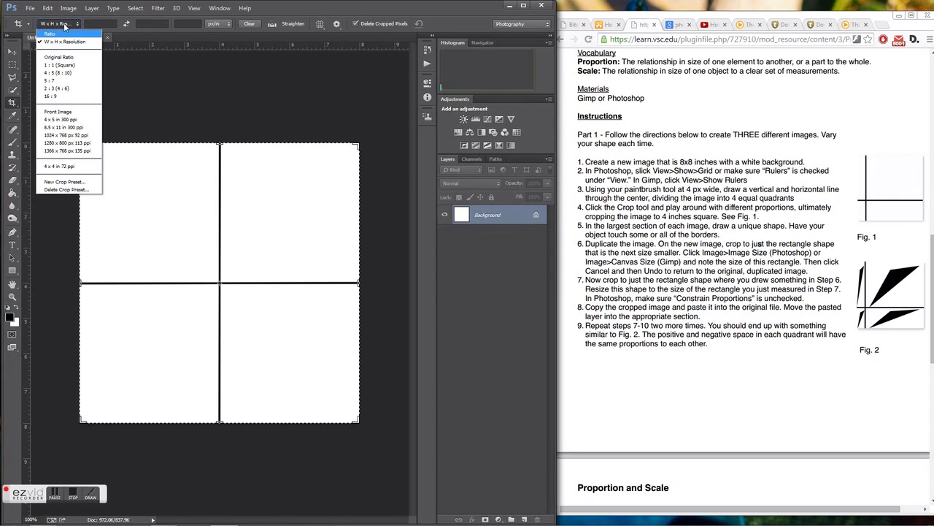
left_click(68, 44)
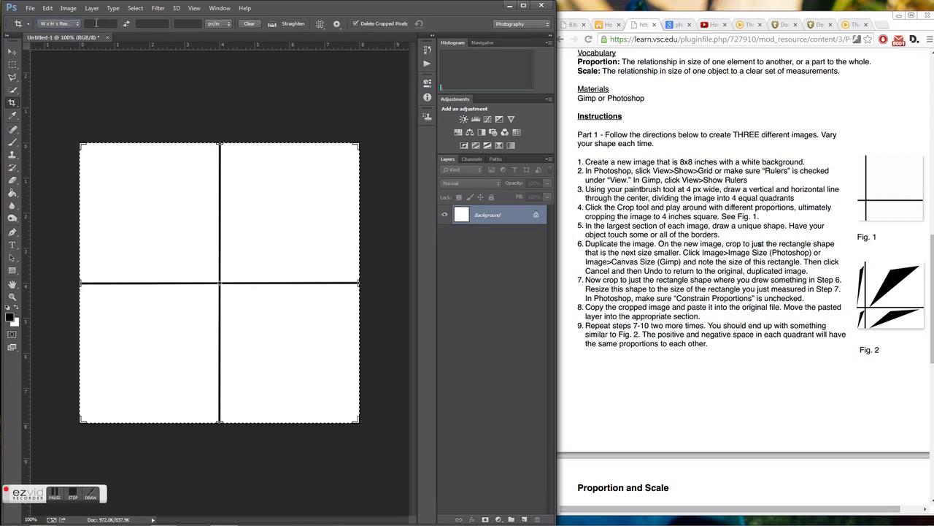
left_click(101, 24)
type("4")
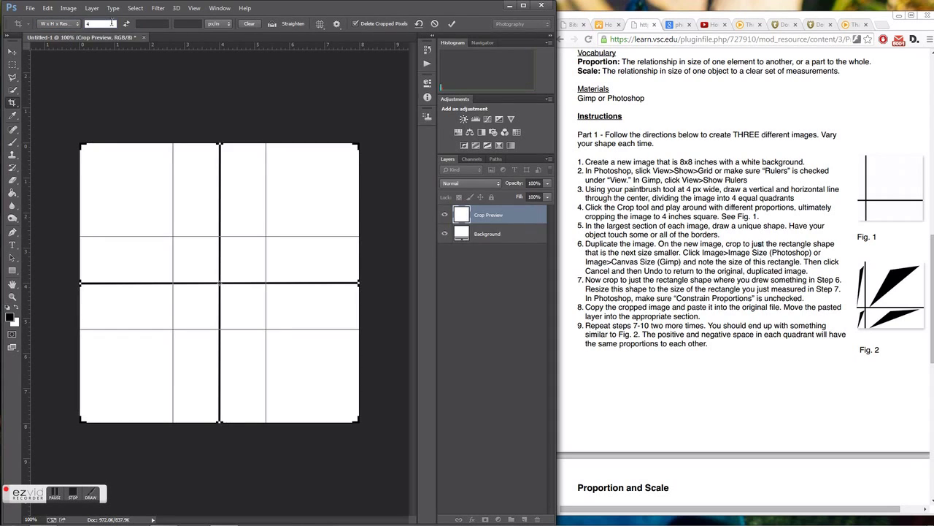
left_click(150, 24)
type("4")
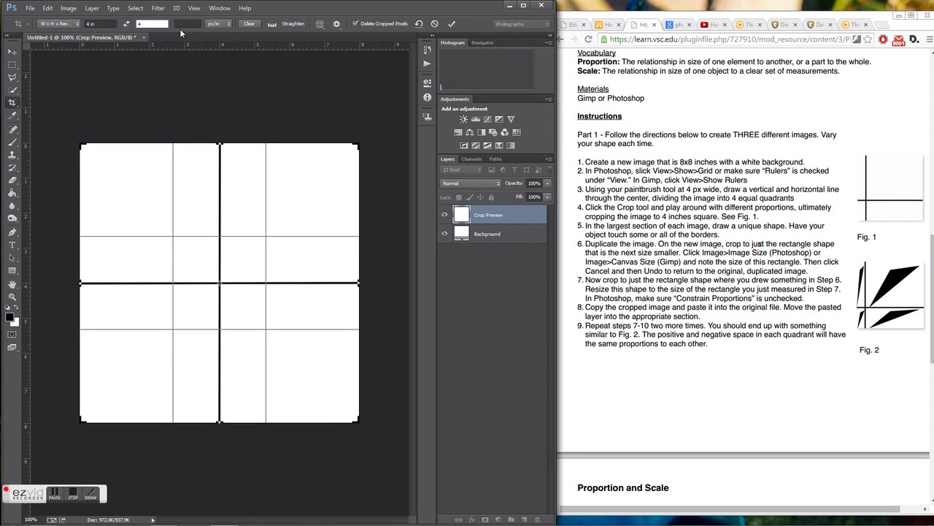
left_click(182, 23)
left_click(216, 26)
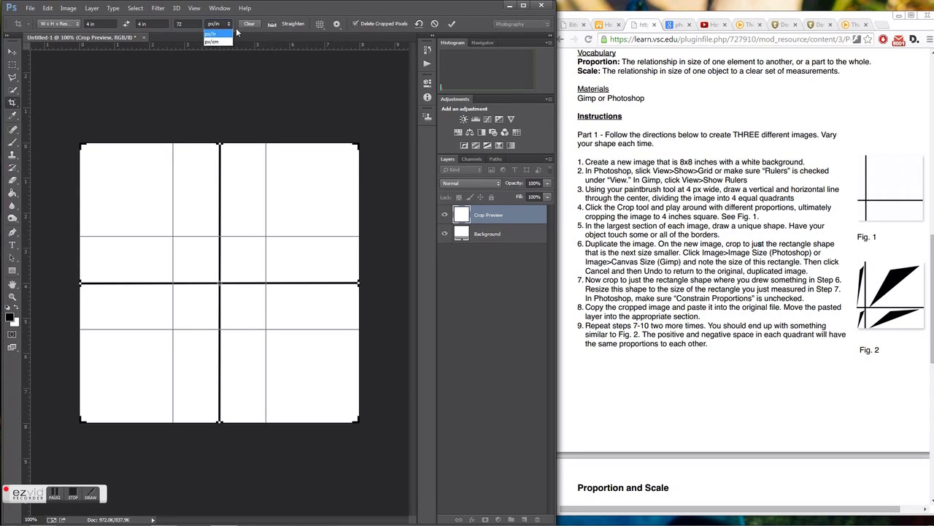
left_click(264, 20)
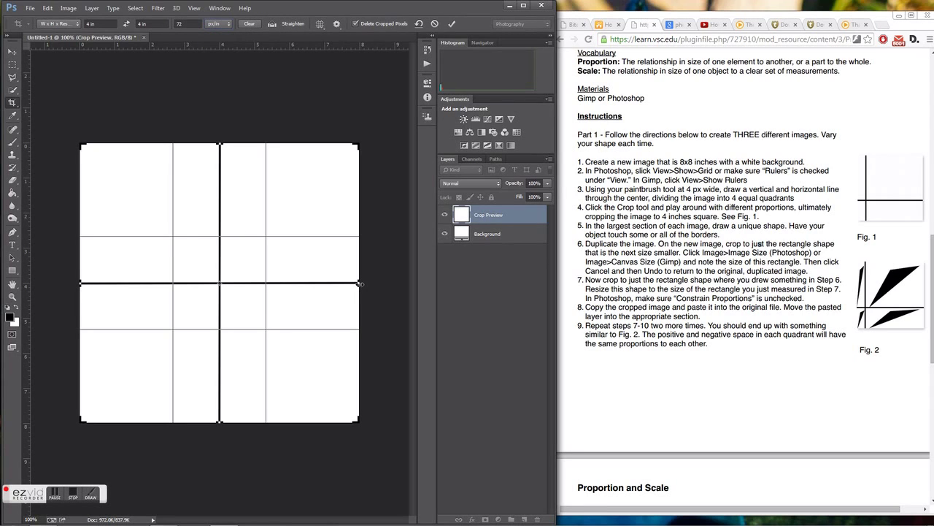
Crop the image to a 4-inch square with the line crossing off-center toward the upper left, making the lower-right section the largest.
left_click_drag(359, 283, 290, 284)
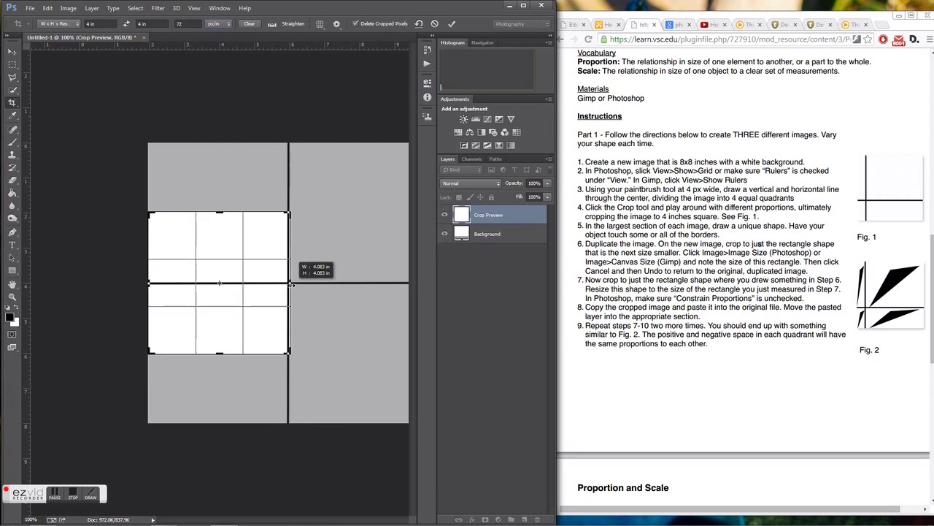
left_click_drag(234, 265, 162, 274)
left_click_drag(219, 296, 210, 258)
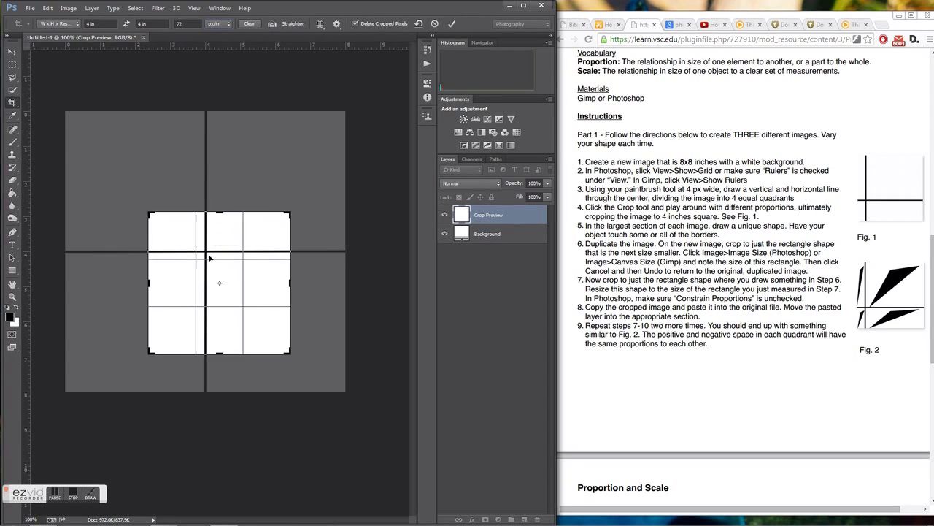
right_click(256, 292)
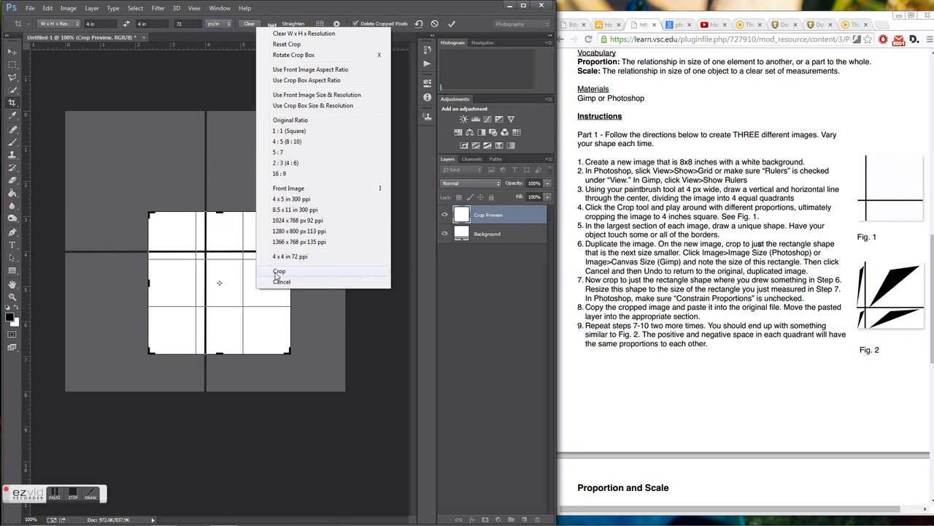
left_click(278, 278)
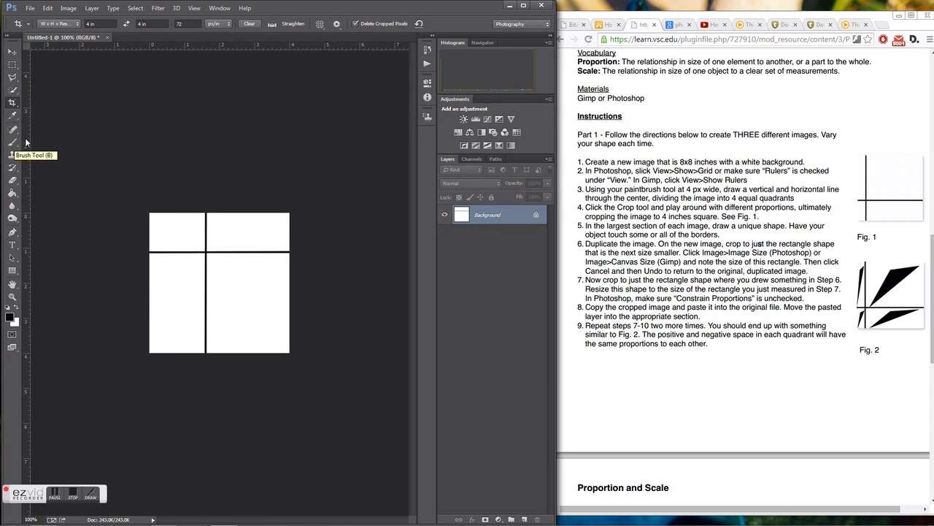
Outline a jagged, irregular polygon selection in the lower-right section with the Polygonal Lasso, touching the section's borders.
left_click(13, 79)
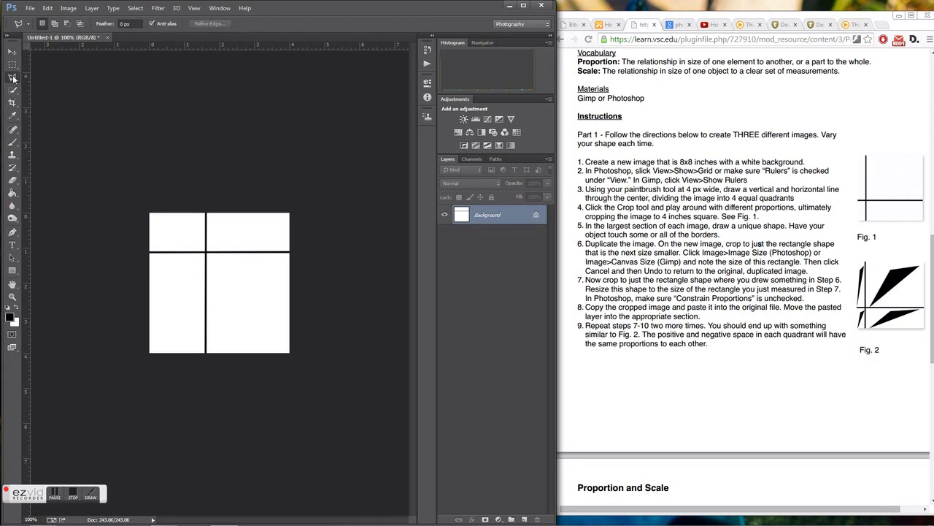
left_click(229, 341)
left_click(215, 320)
left_click(232, 304)
left_click(207, 300)
left_click(217, 261)
left_click(215, 254)
left_click(248, 272)
left_click(240, 296)
left_click(255, 285)
left_click(247, 254)
left_click(291, 264)
left_click(263, 350)
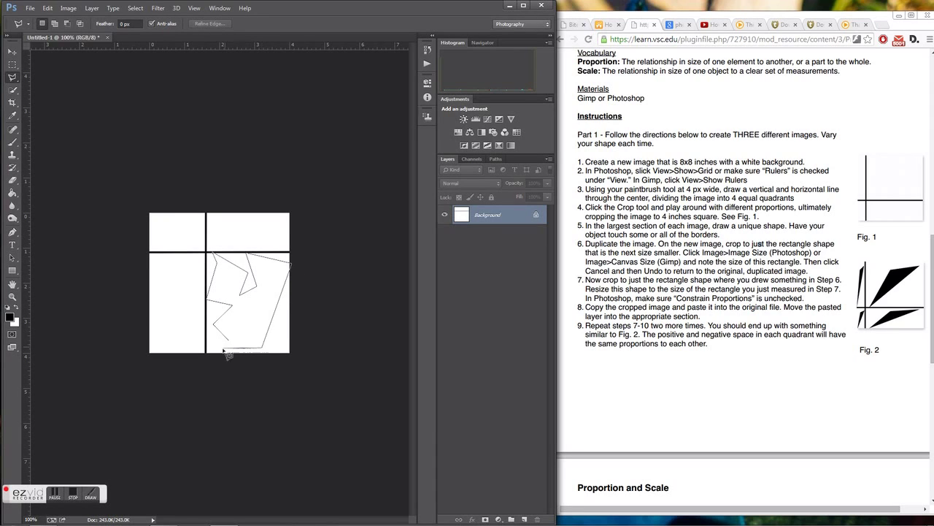
left_click(221, 354)
left_click(231, 343)
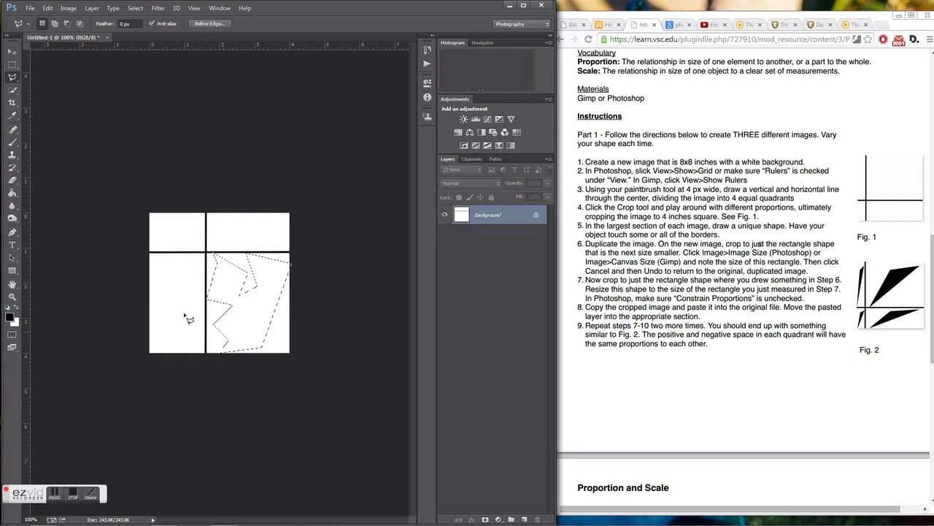
Fill the polygon selection with the black foreground color using the Paint Bucket, and deselect it.
left_click(15, 193)
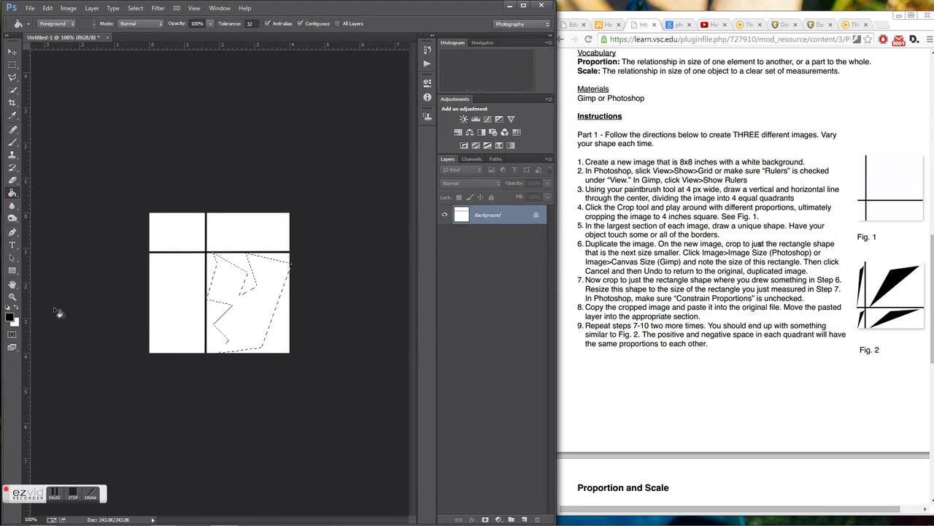
left_click(235, 306)
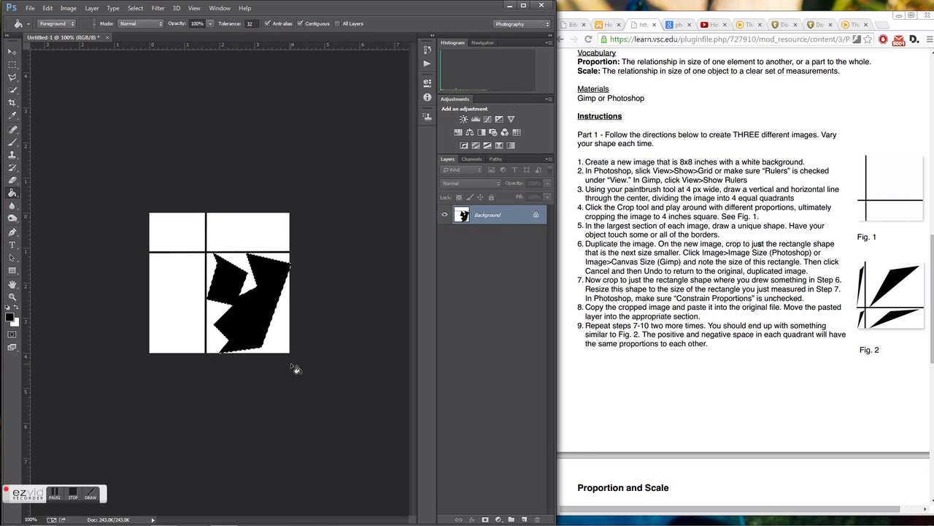
left_click(136, 8)
left_click(148, 26)
Duplicate the image as a separate document, keeping the suggested copy name.
left_click(68, 9)
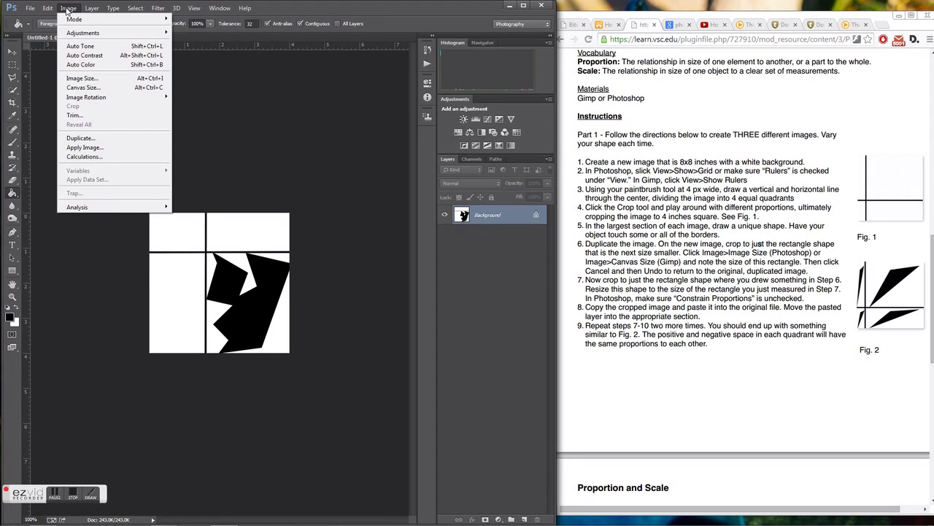
left_click(84, 139)
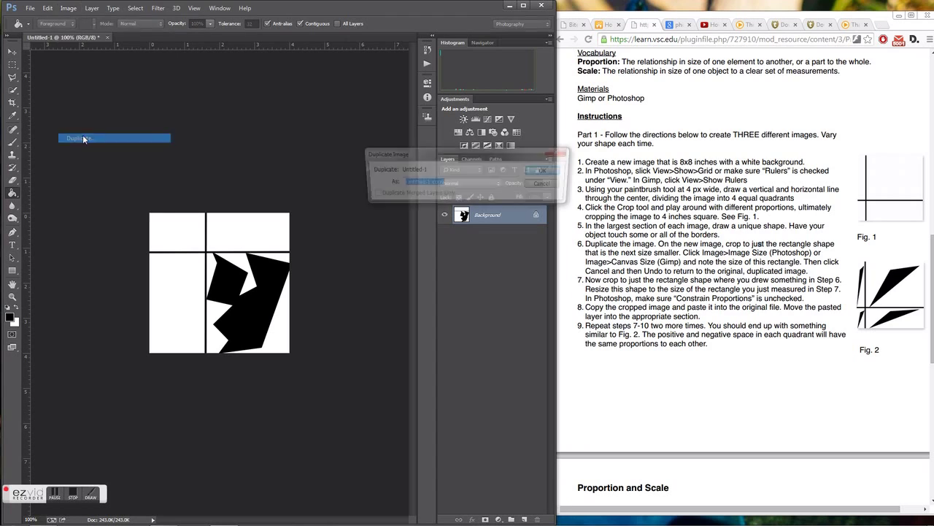
left_click(534, 173)
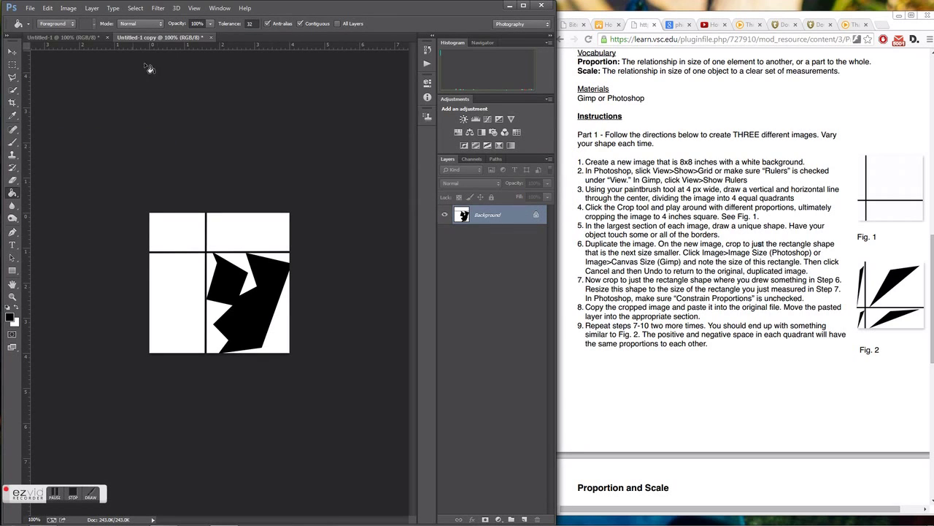
left_click(12, 103)
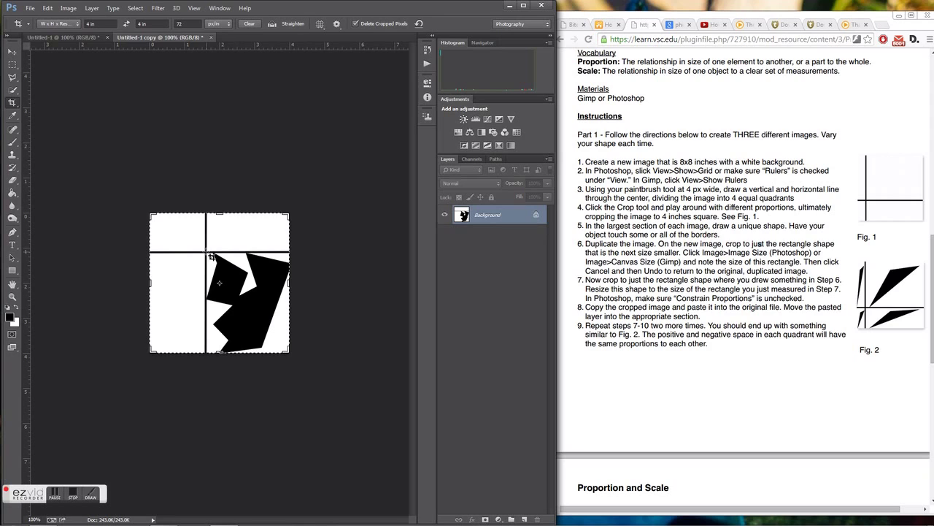
left_click_drag(212, 258, 239, 325)
right_click(235, 315)
left_click(248, 283)
Clear the fixed crop size and crop the duplicated image to only the lower-right section containing the black shape.
left_click(249, 23)
left_click_drag(210, 256, 292, 359)
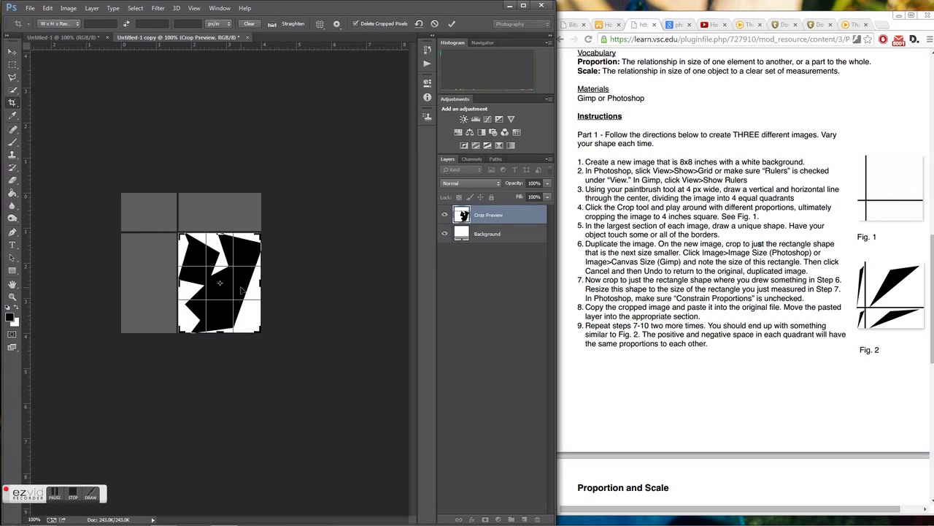
key("Return")
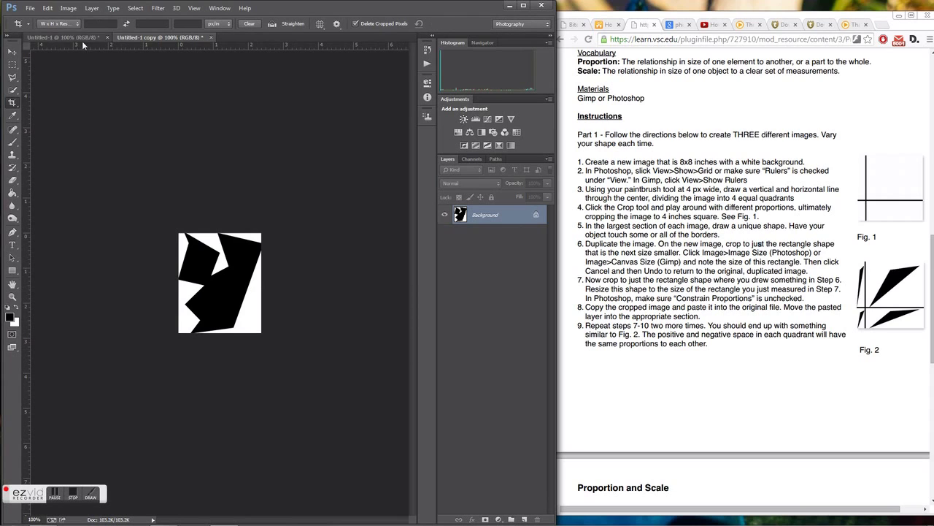
Crop the original image temporarily to the empty lower-left section, check its dimensions in Image Size, and undo the crop.
left_click(82, 38)
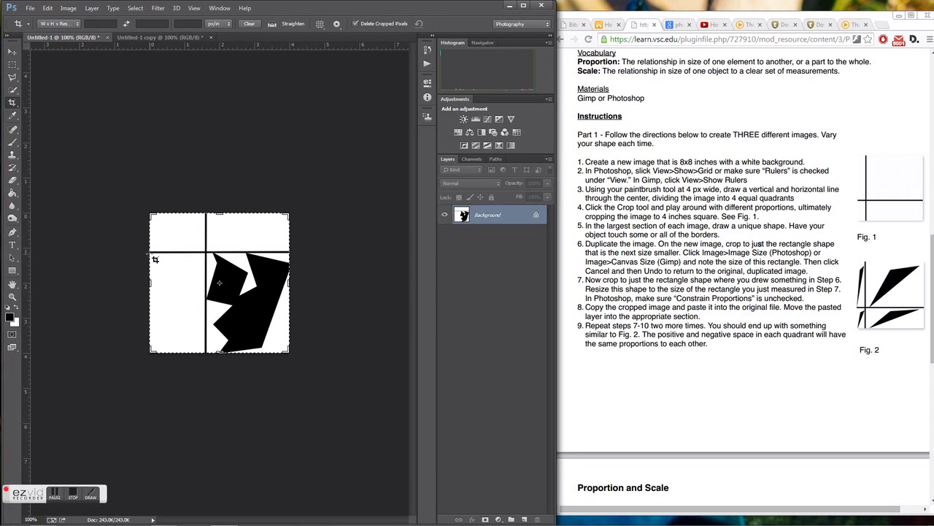
left_click_drag(151, 254, 204, 351)
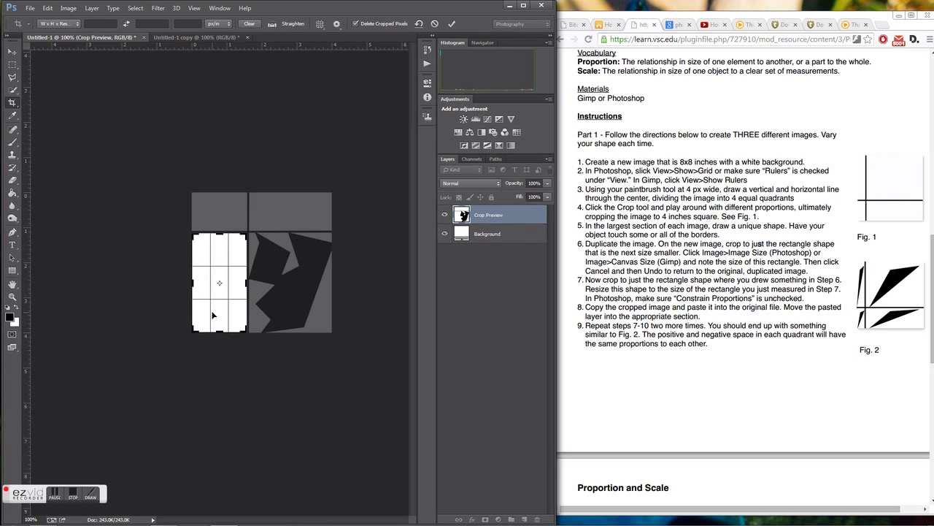
key("Return")
left_click(68, 8)
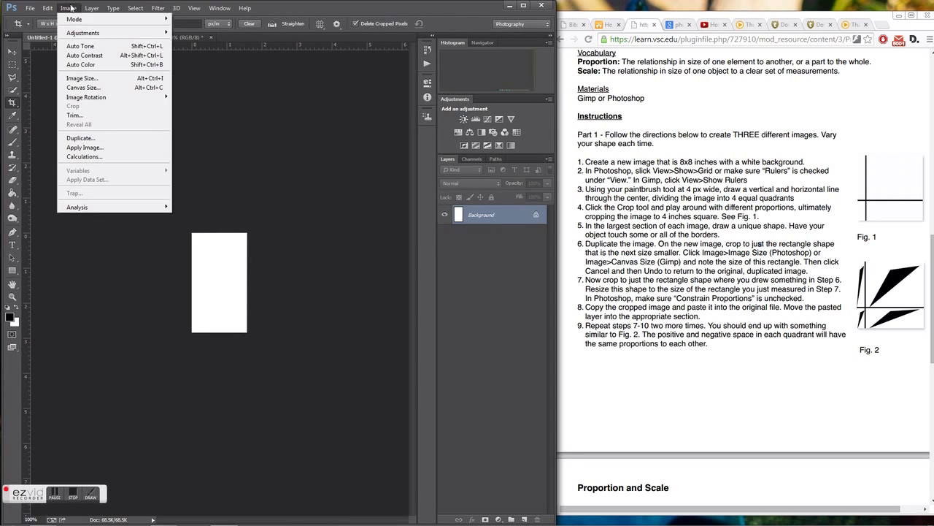
left_click(82, 78)
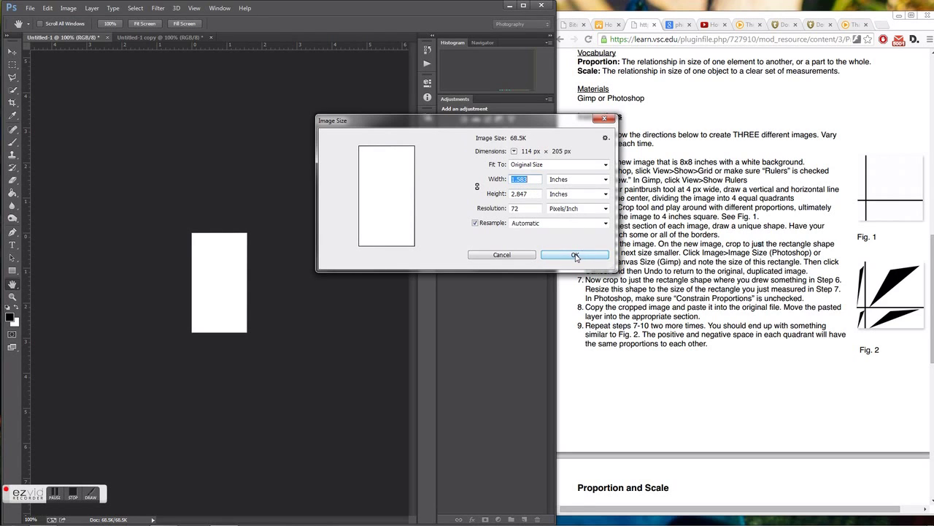
left_click(563, 259)
key("c")
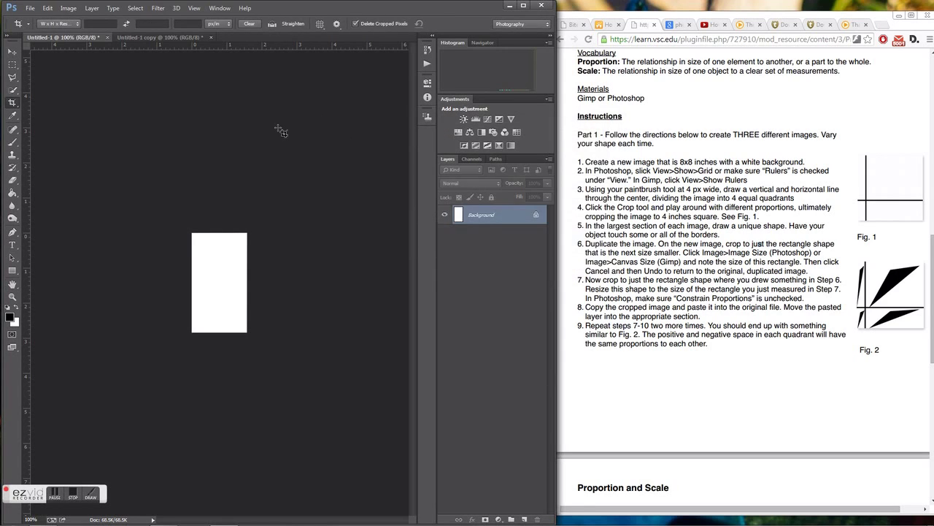
left_click(48, 9)
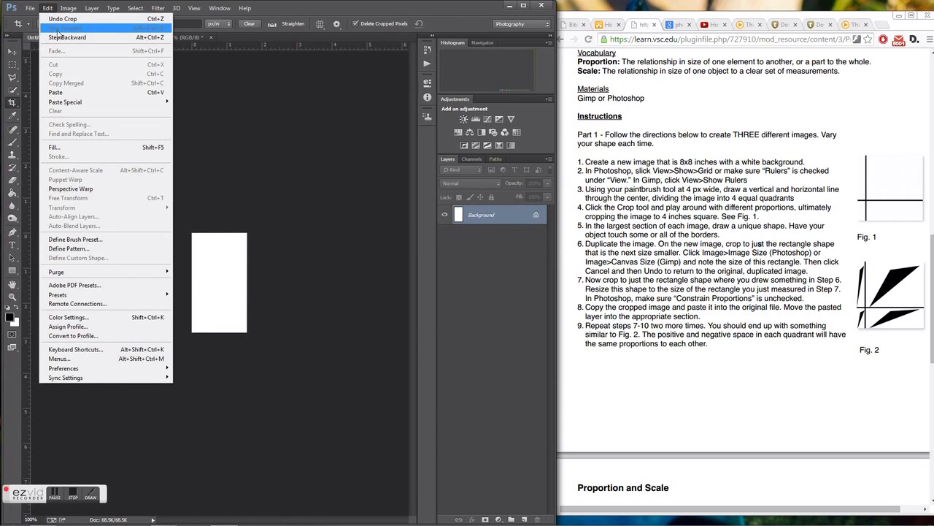
left_click(57, 19)
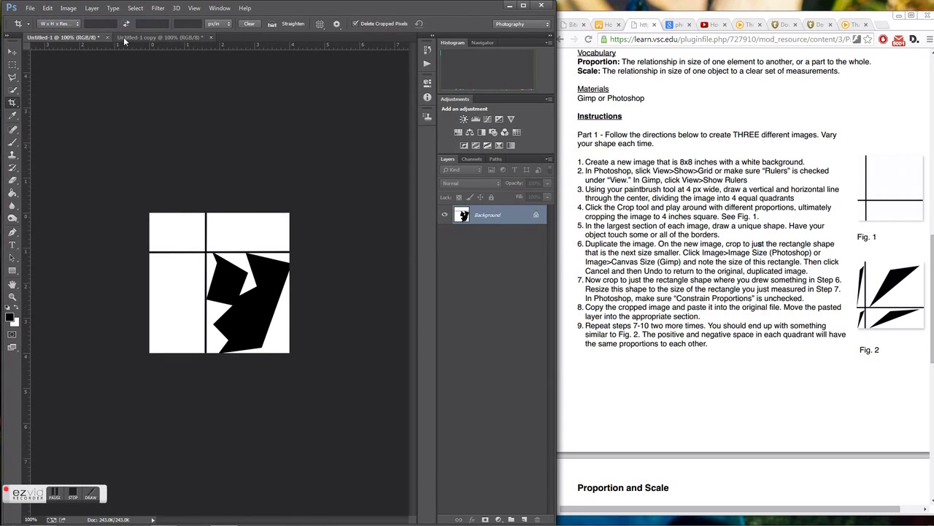
Resize the cropped copy to a width of 1.58 inches with proportions unconstrained, leaving the height as is.
left_click(145, 37)
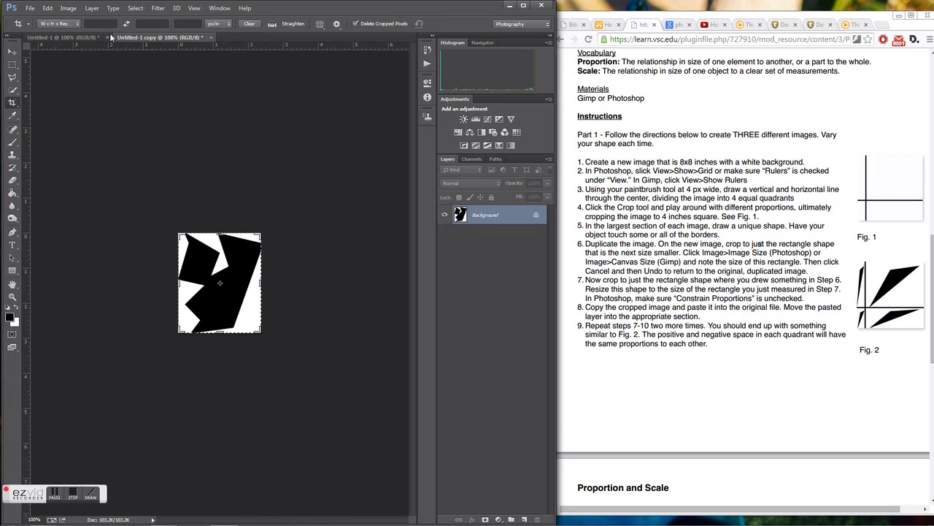
left_click(68, 9)
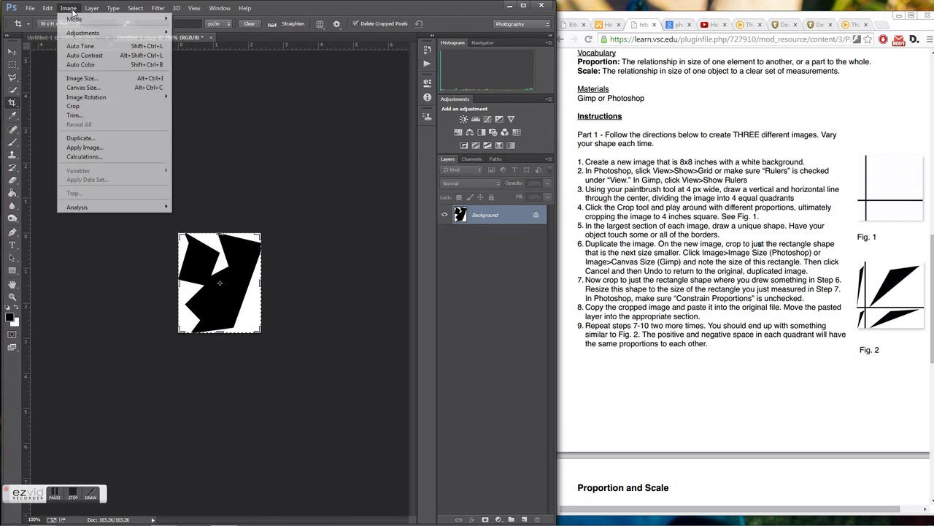
left_click(93, 83)
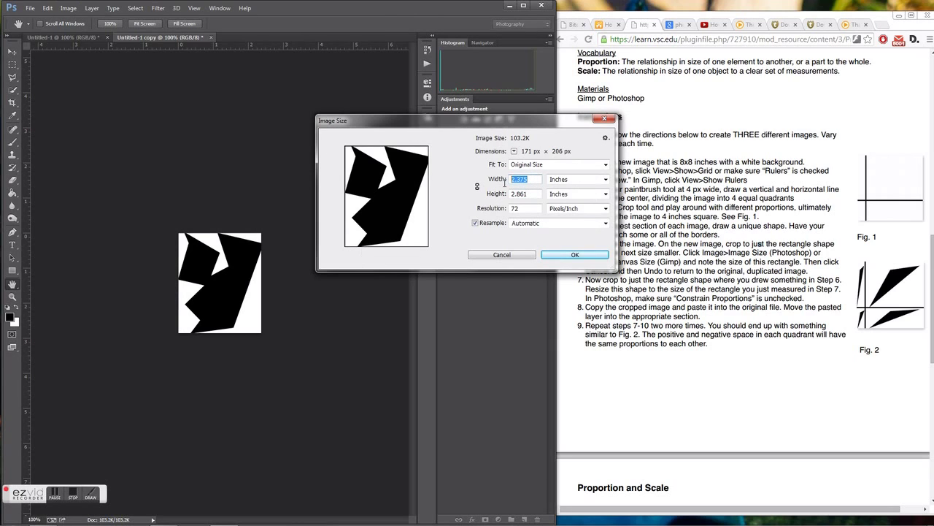
type("1")
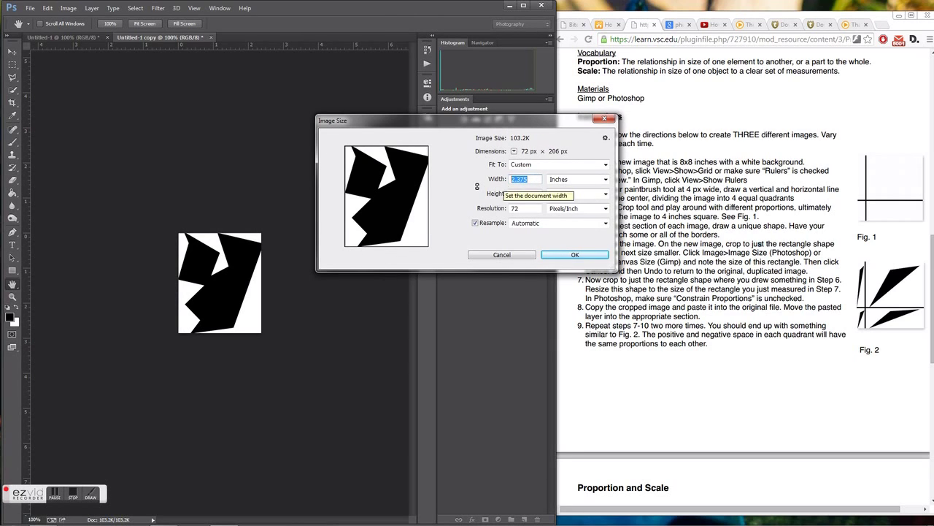
type(".5")
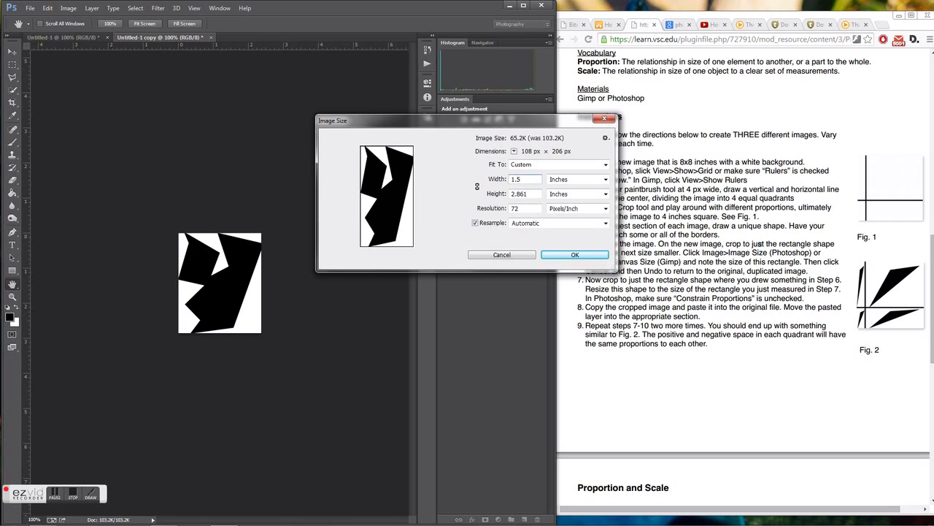
left_click(575, 254)
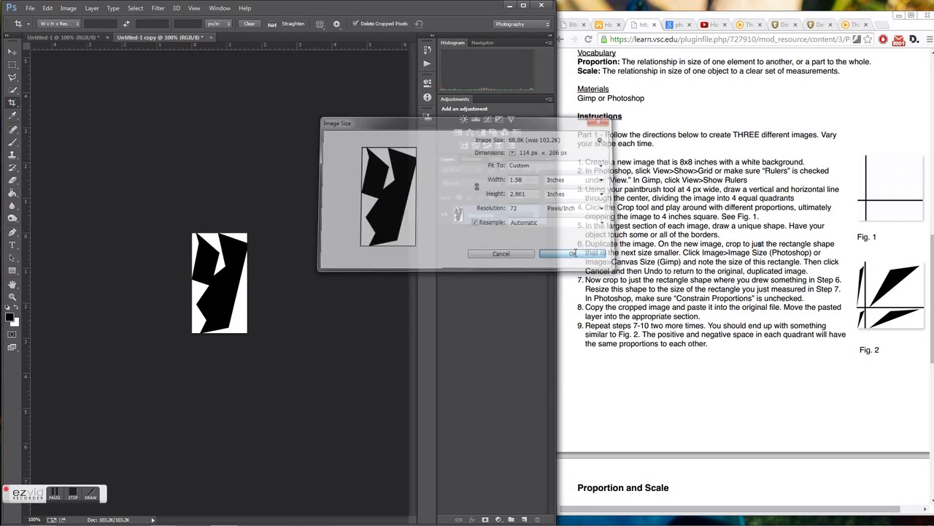
key("c")
Select the entire resized copy and copy it to the clipboard.
left_click(136, 9)
left_click(141, 19)
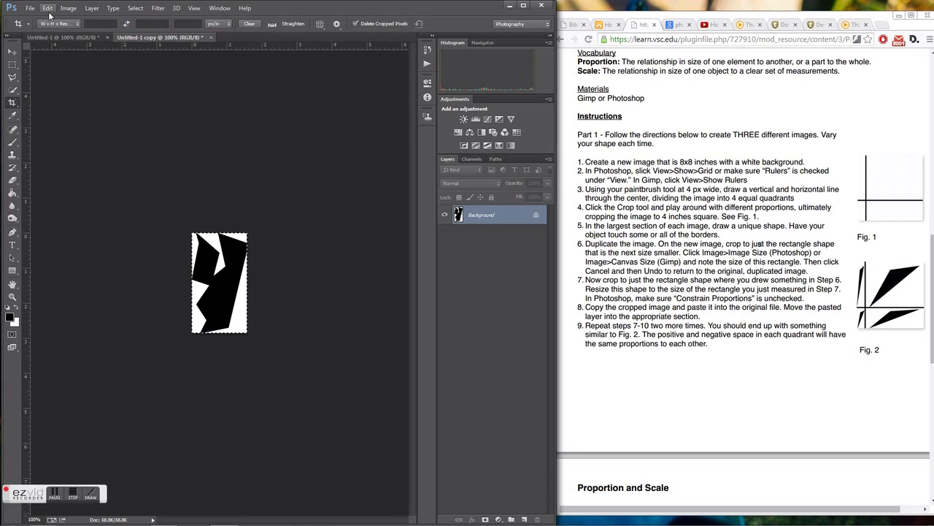
left_click(48, 10)
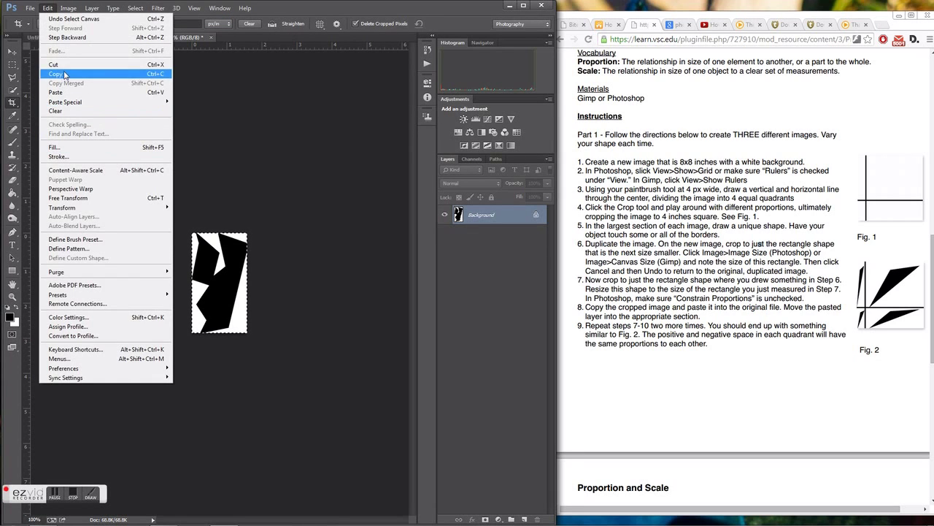
left_click(64, 74)
Paste the narrowed shape into the original image and move the pasted layer into the lower-left section.
left_click(63, 37)
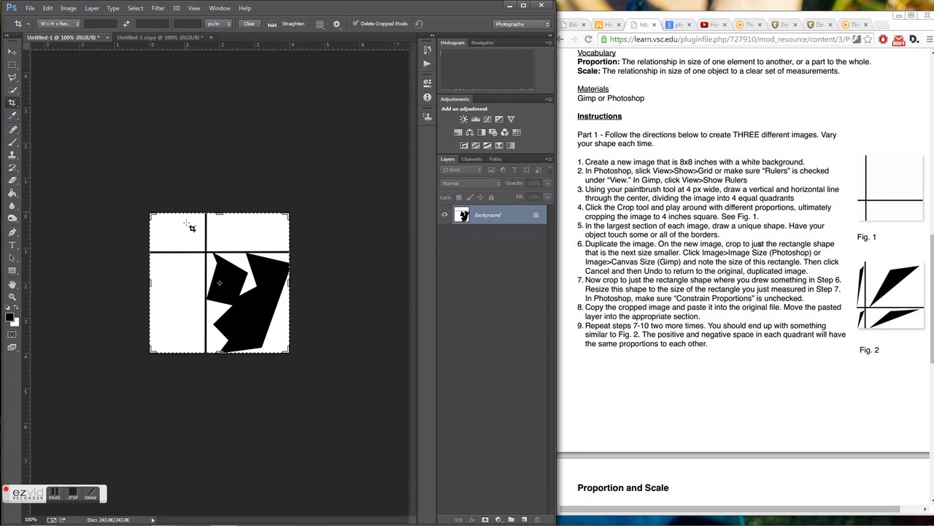
left_click(48, 8)
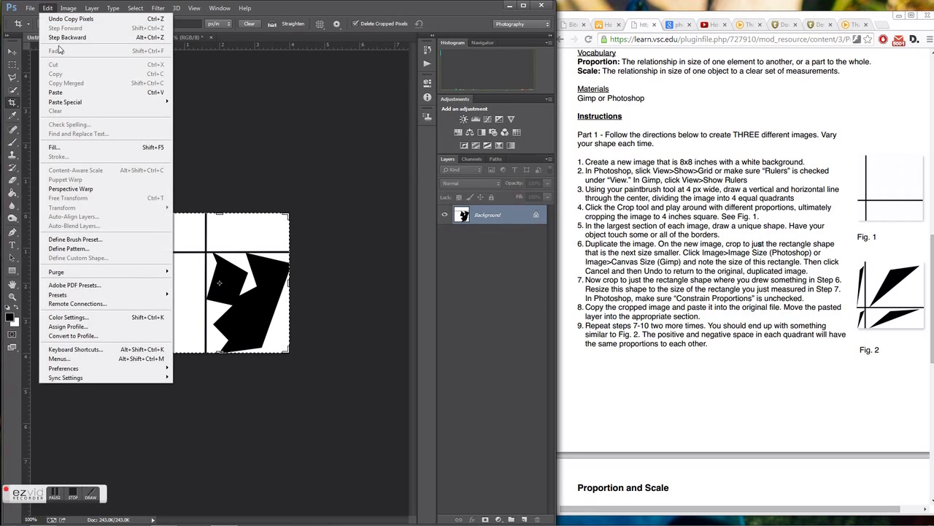
left_click(66, 93)
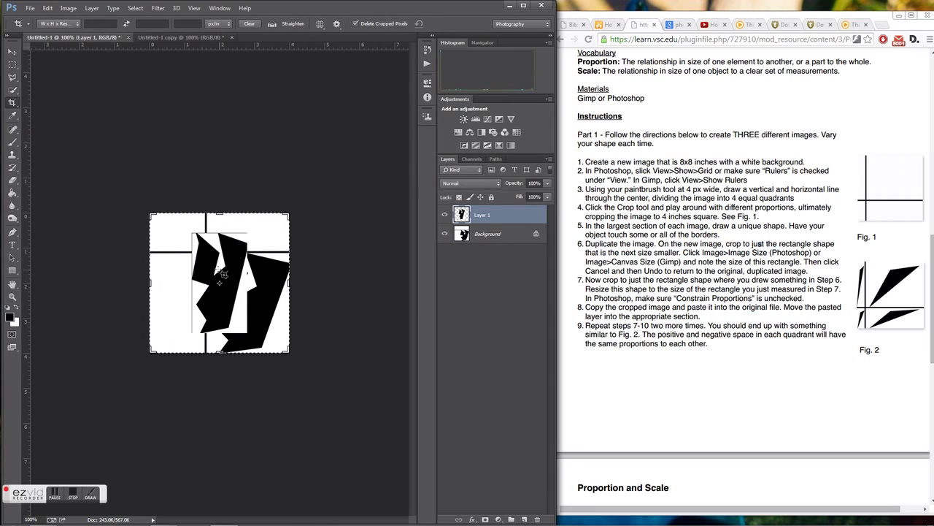
left_click(14, 56)
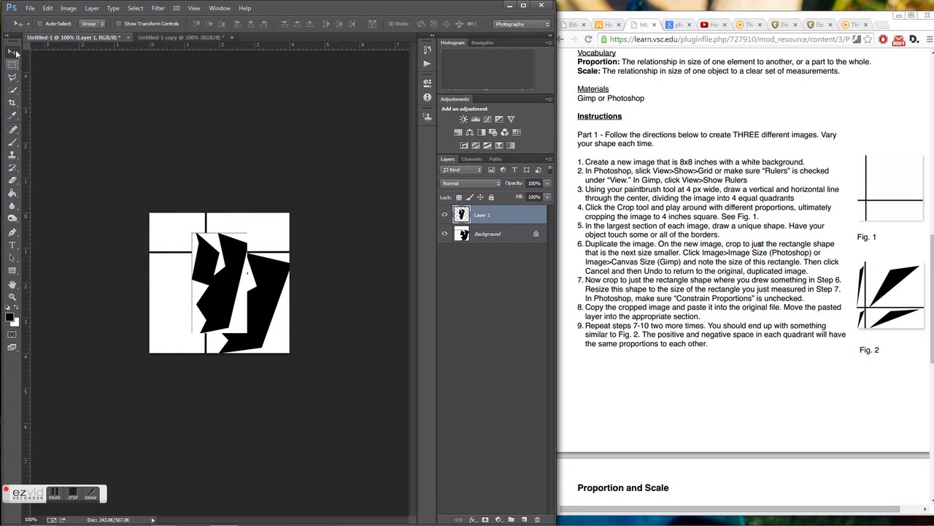
left_click_drag(219, 270, 180, 289)
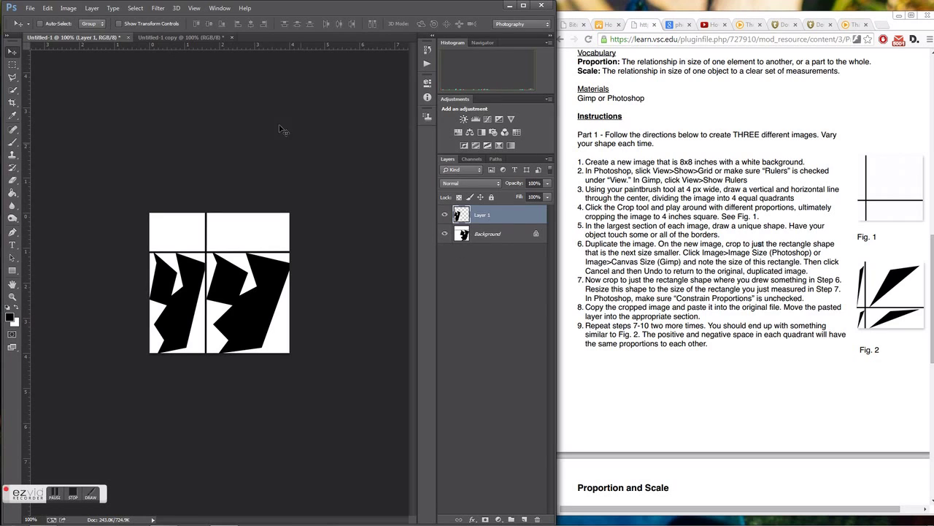
Step back in the duplicated image to undo the selection and the width change.
left_click(167, 37)
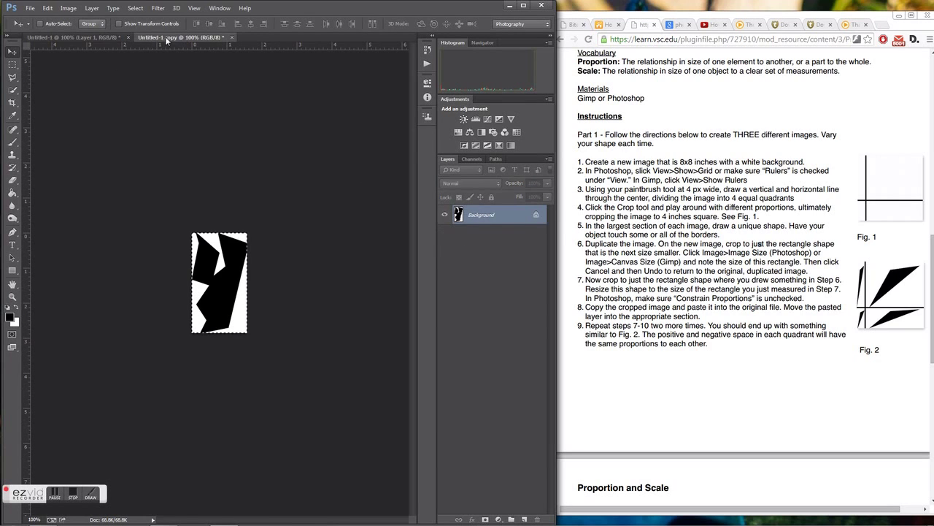
left_click(48, 8)
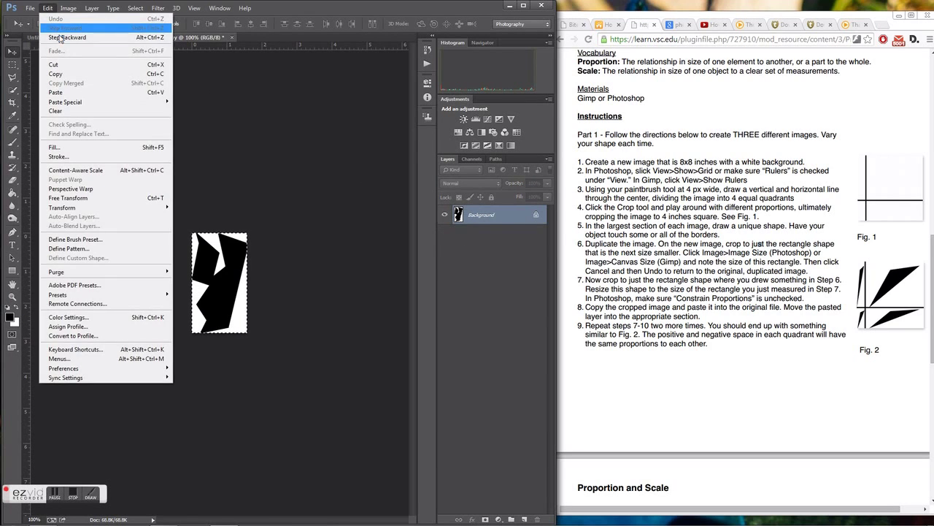
left_click(60, 38)
left_click(47, 8)
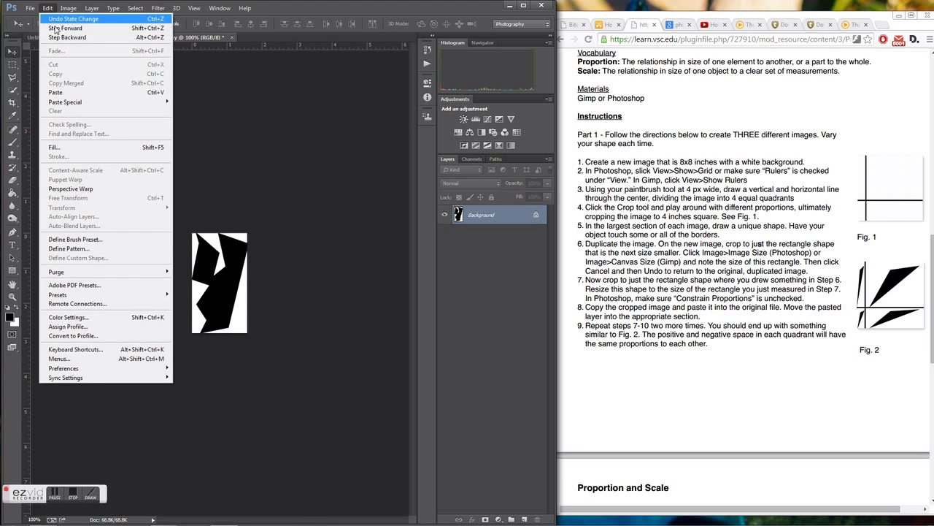
left_click(59, 37)
Crop the original image temporarily to the empty upper-right section, check its dimensions in Image Size, and step back to undo the crop.
left_click(62, 37)
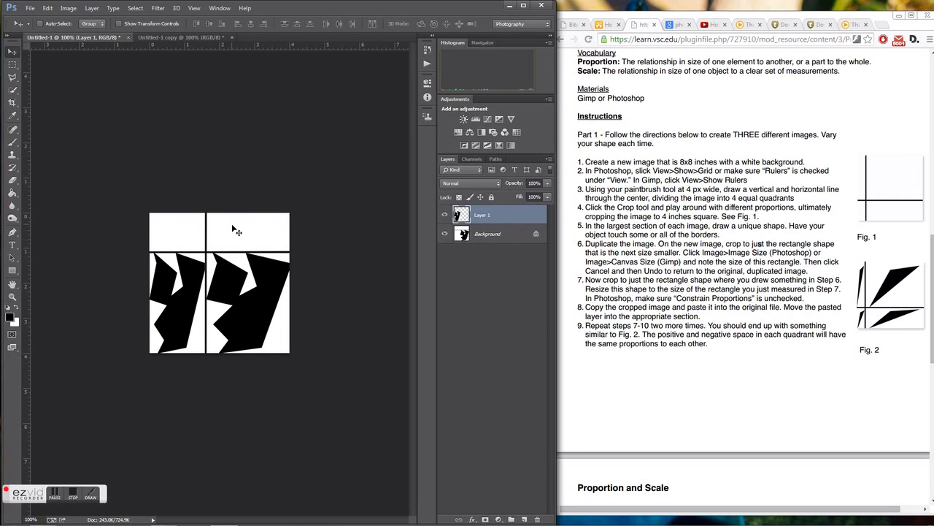
left_click(13, 103)
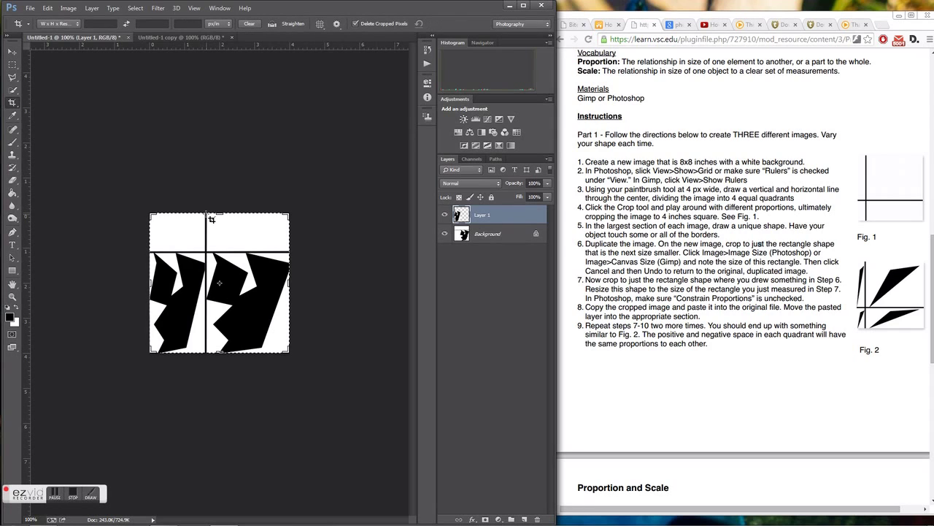
left_click_drag(210, 217, 295, 256)
key("Return")
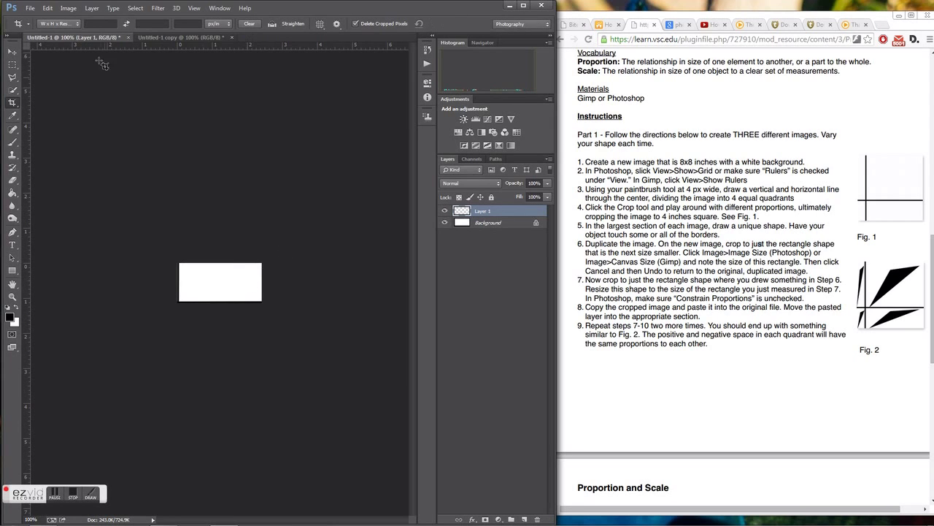
left_click(70, 8)
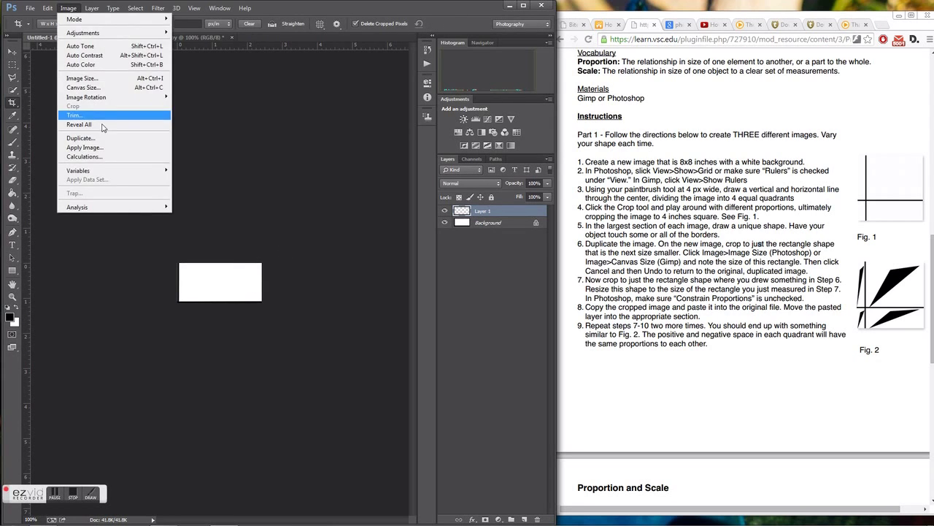
left_click(86, 78)
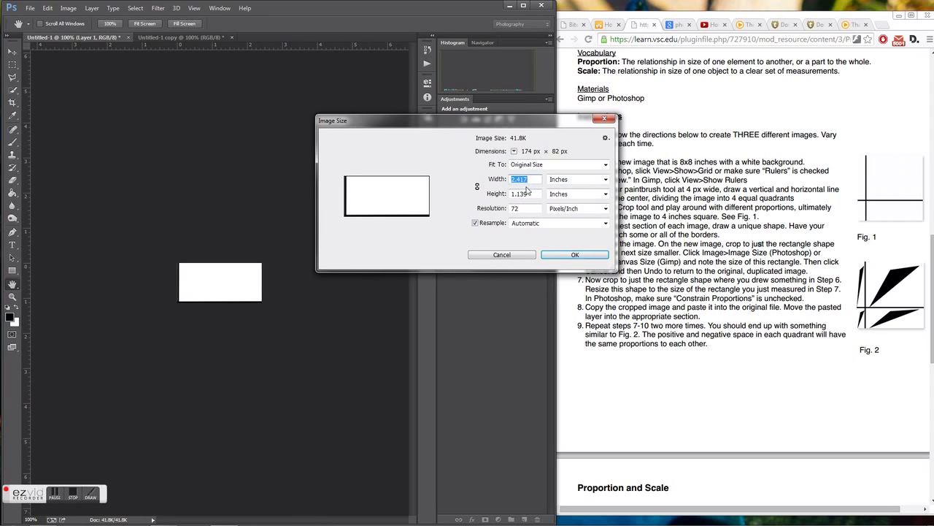
left_click(566, 255)
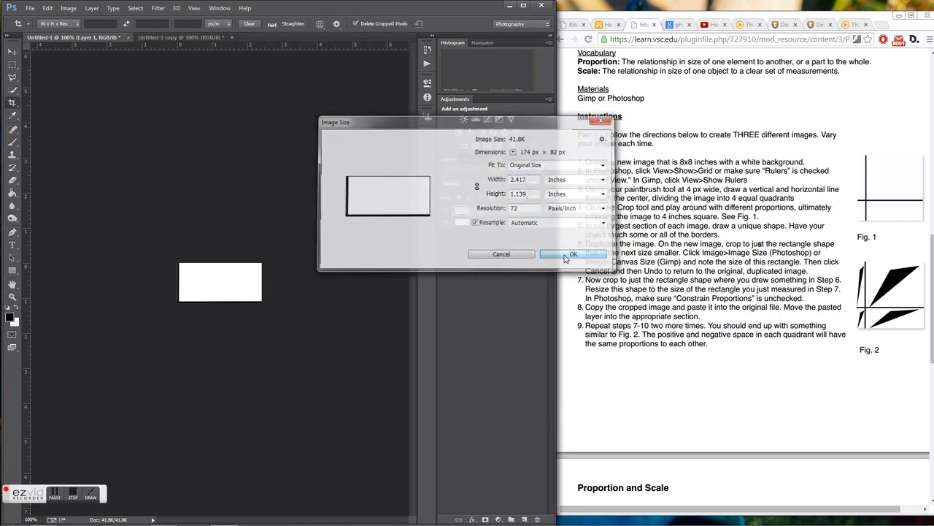
key("c")
left_click(48, 8)
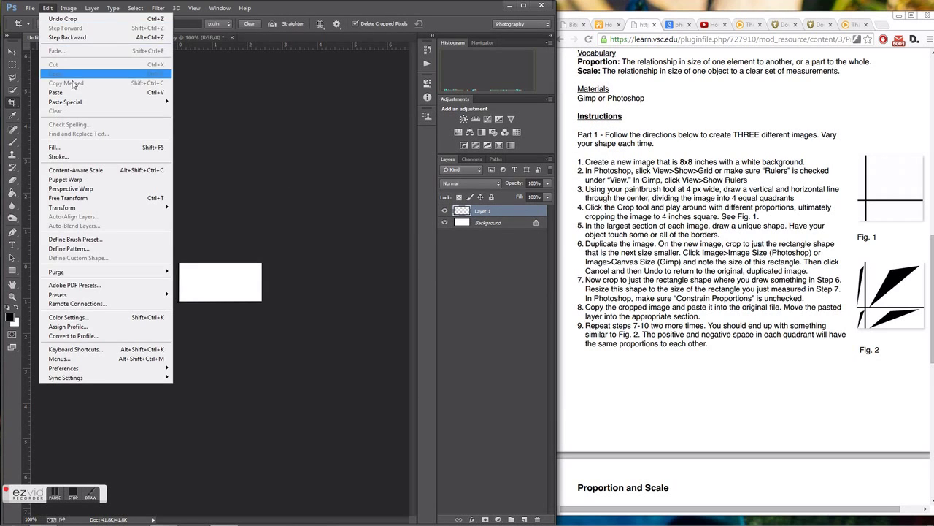
left_click(110, 36)
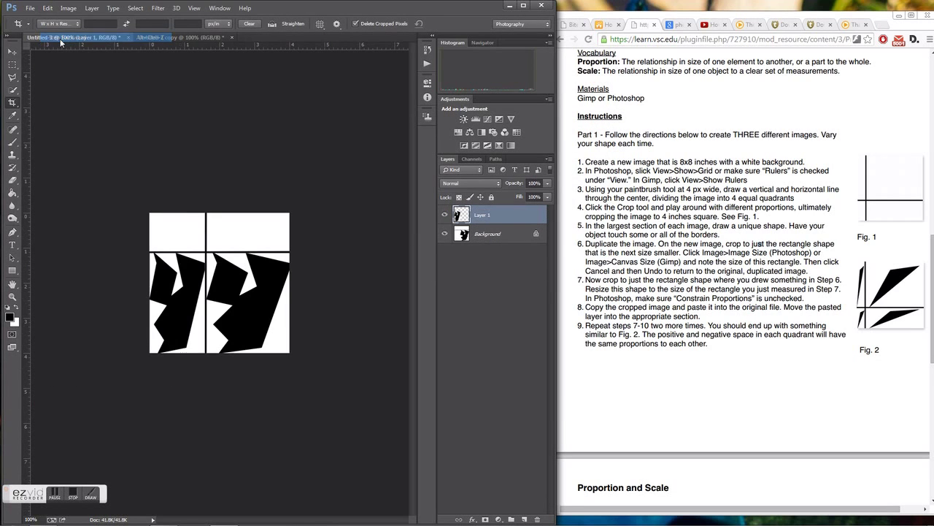
Set the duplicated image's height to 1.139 inches in Image Size, leaving the width unconstrained.
left_click(179, 38)
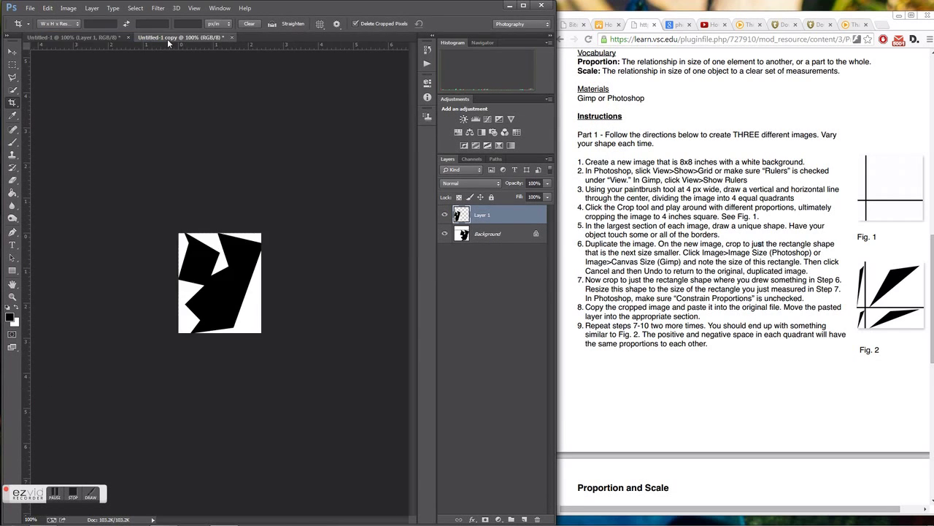
left_click(70, 10)
left_click(82, 79)
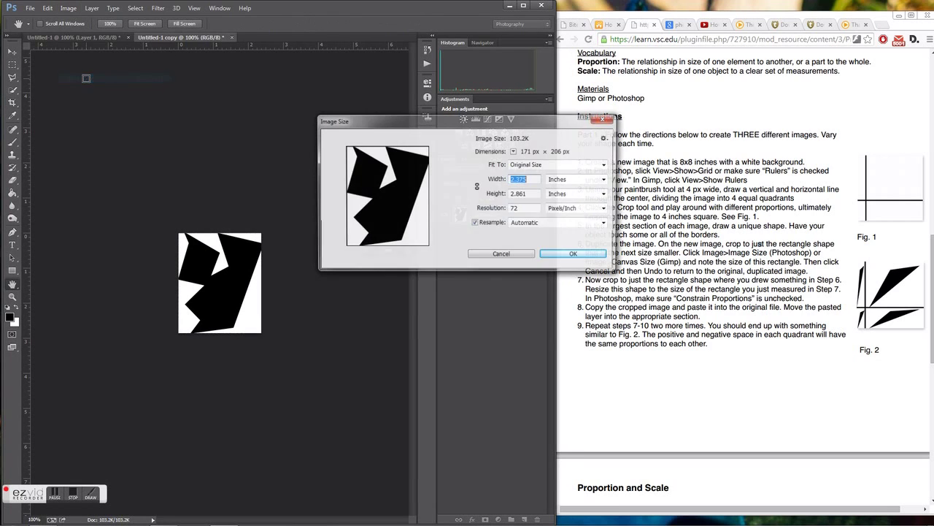
left_click(534, 195)
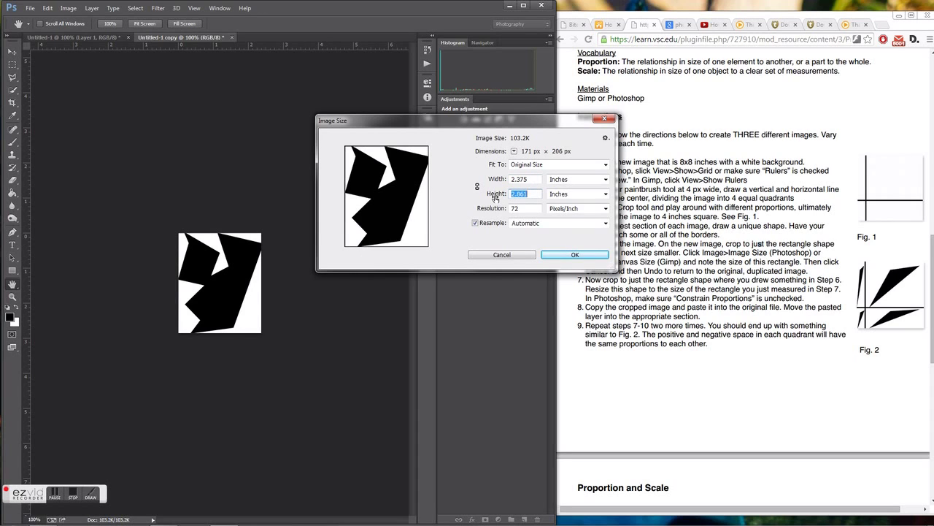
type("1")
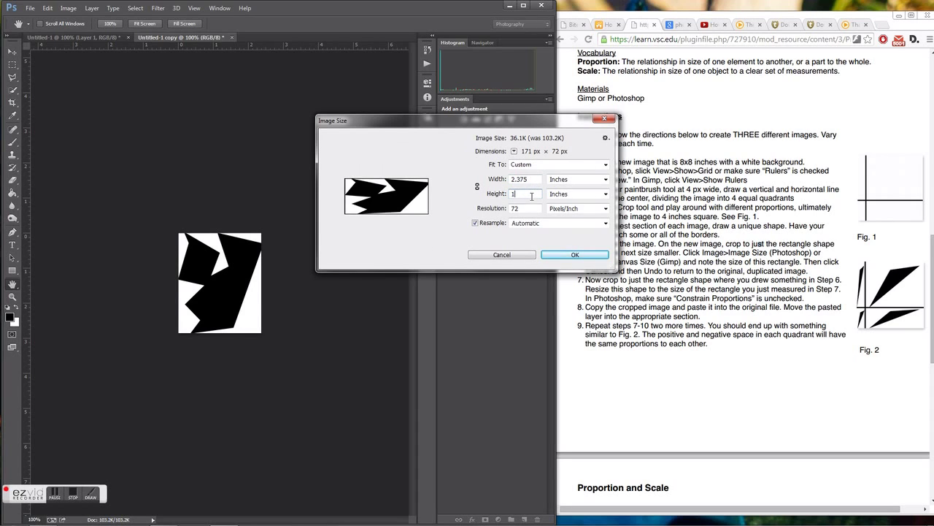
type(".139")
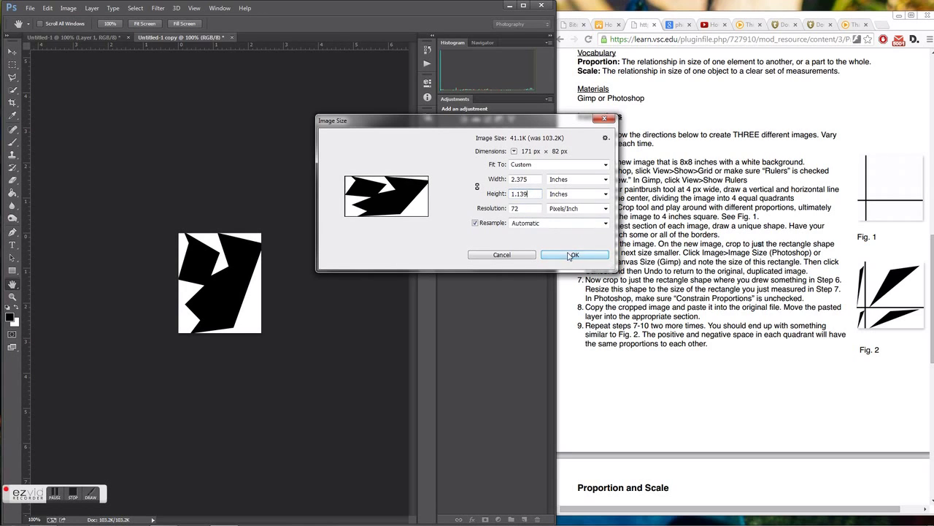
left_click(569, 254)
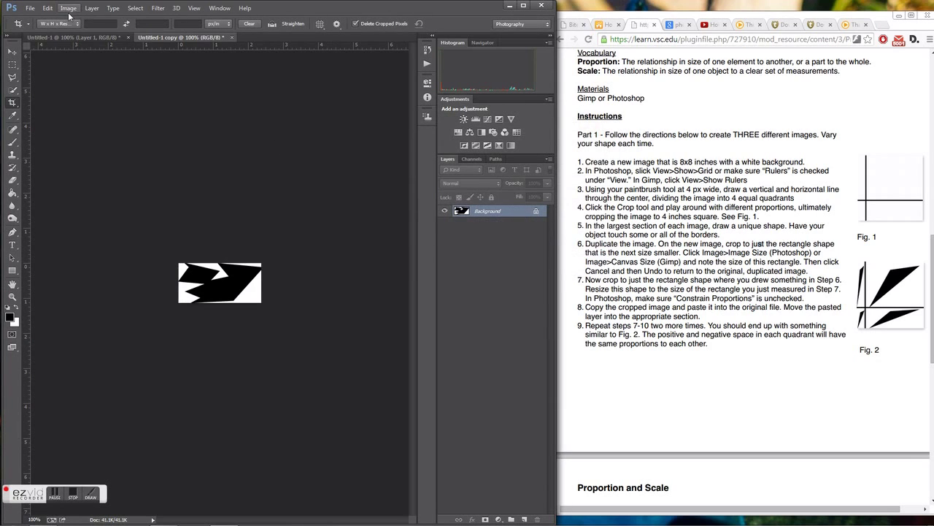
Select the entire flattened shape in the duplicated image and copy it to the clipboard.
left_click(136, 8)
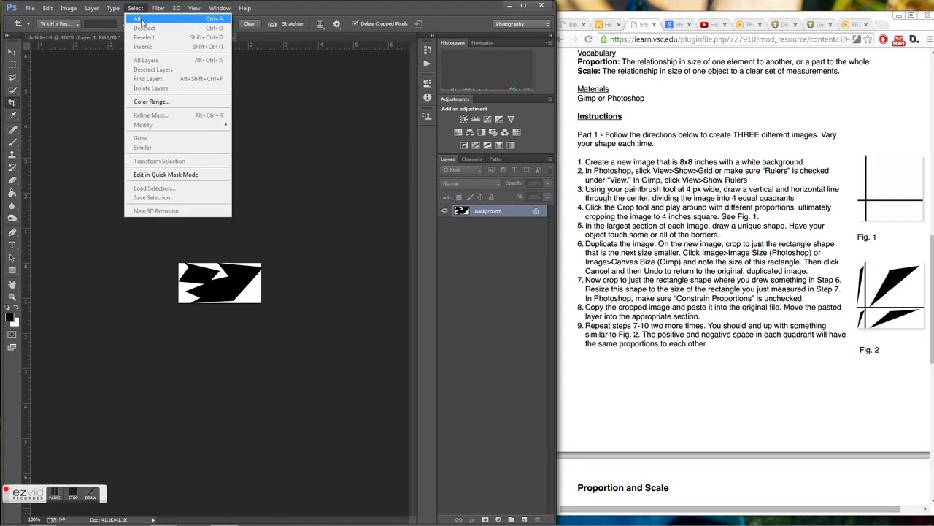
left_click(141, 18)
left_click(47, 8)
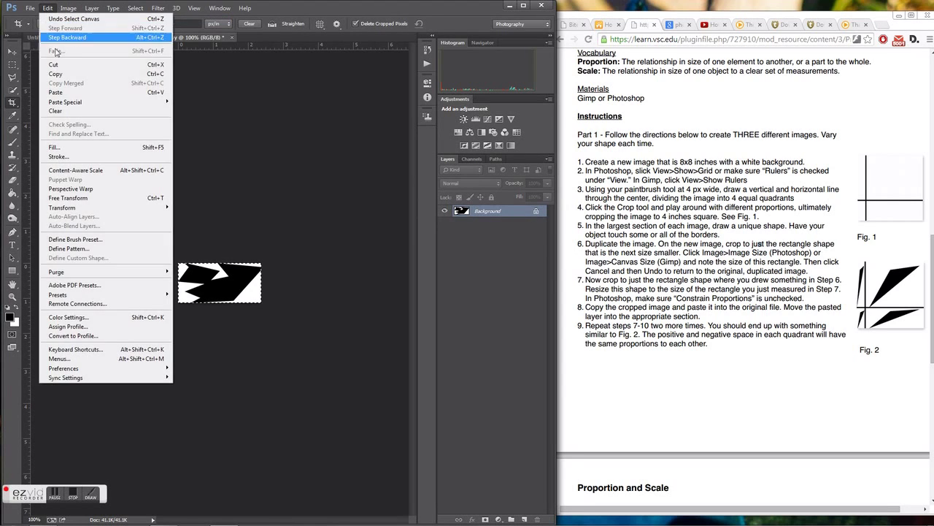
left_click(56, 73)
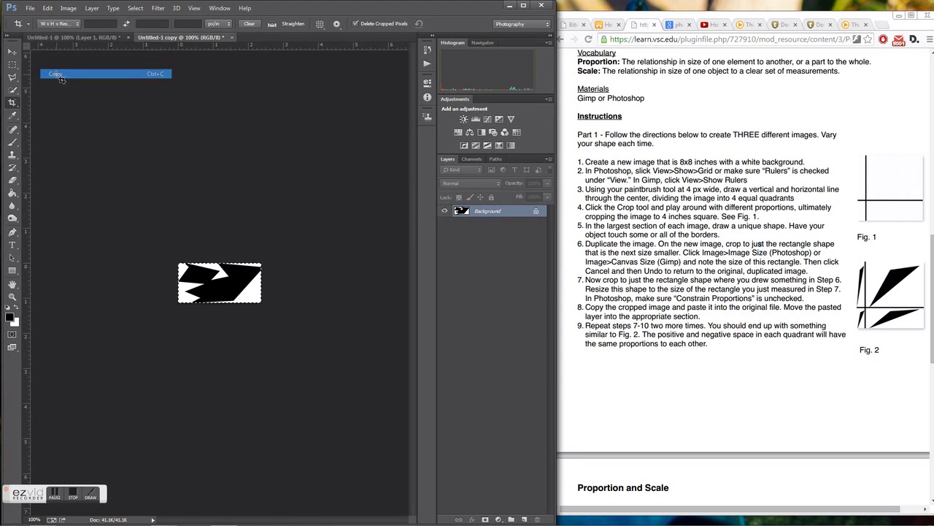
Paste the flattened shape into the original image and move the pasted layer into the upper-right section.
left_click(94, 36)
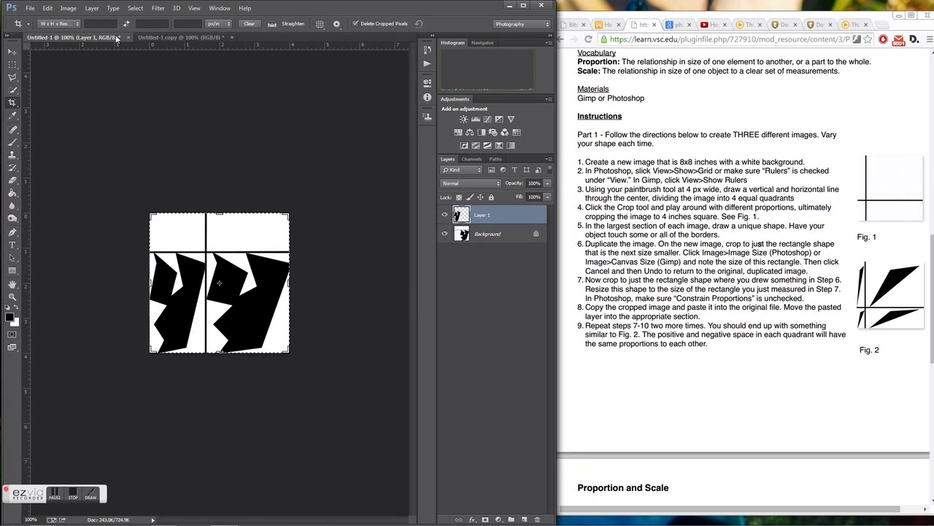
left_click(51, 8)
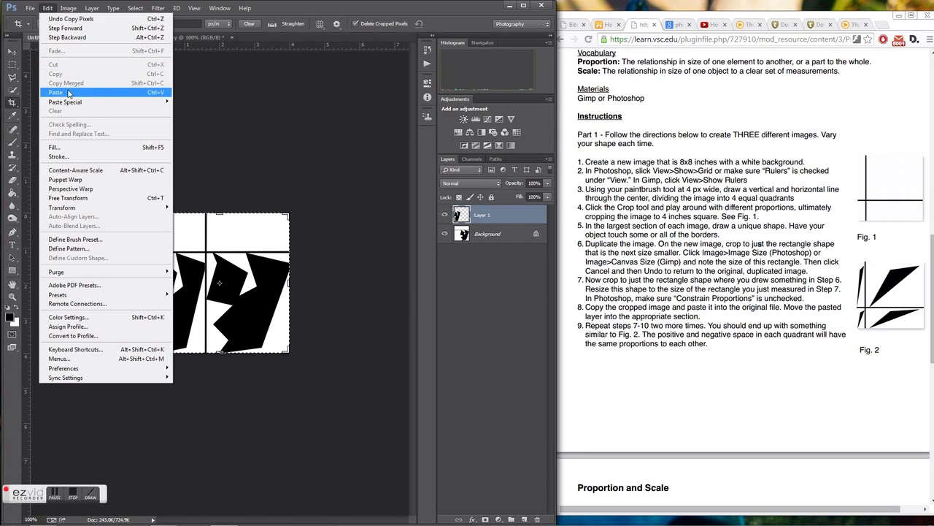
left_click(68, 93)
left_click(12, 53)
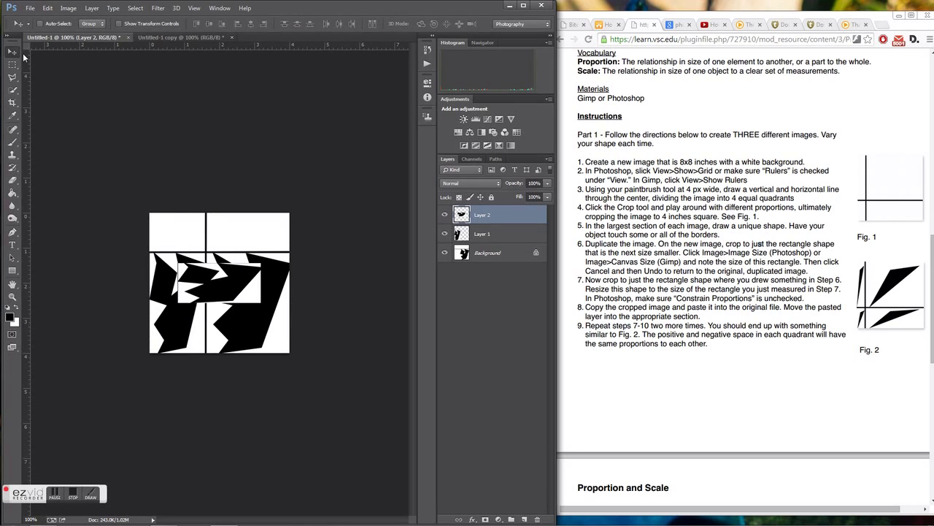
left_click_drag(222, 281, 254, 222)
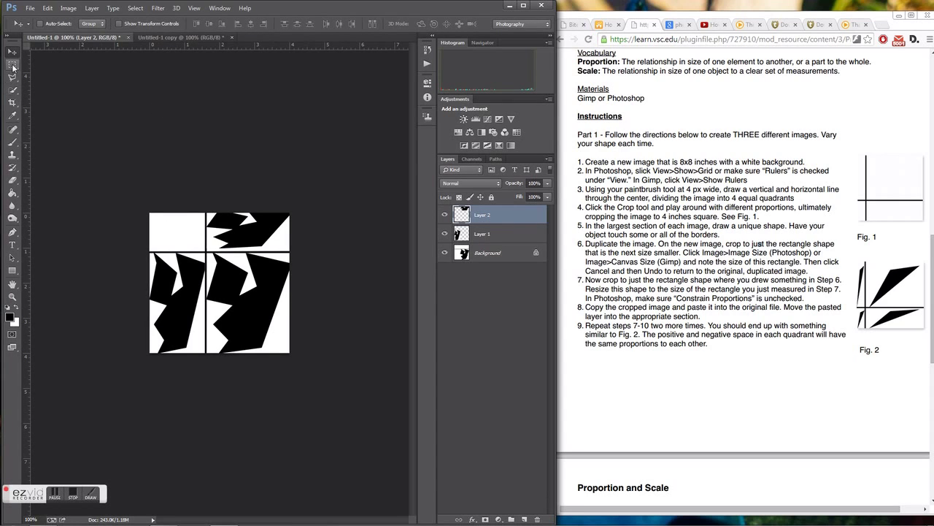
Crop the original image temporarily to the empty upper-left section, check its dimensions in Image Size, and step back to undo the crop.
left_click(11, 102)
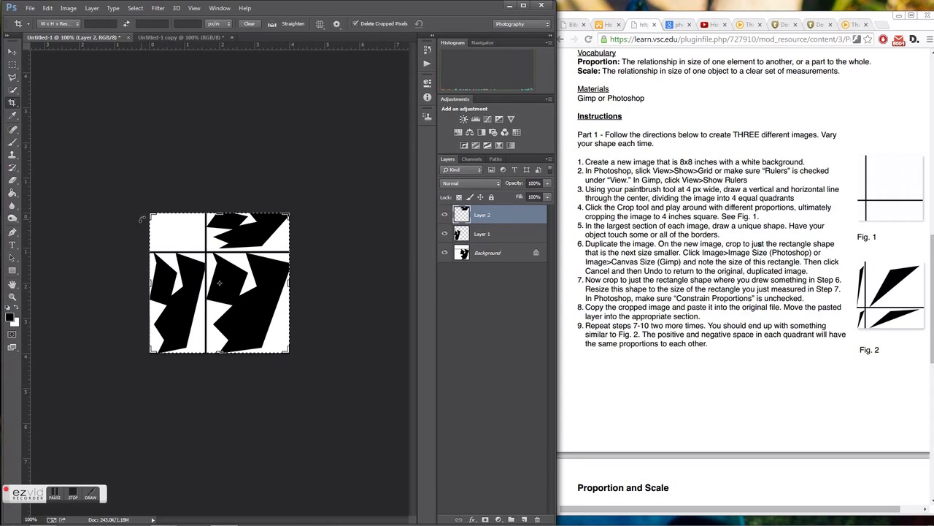
left_click_drag(208, 217, 155, 254)
double_click(208, 279)
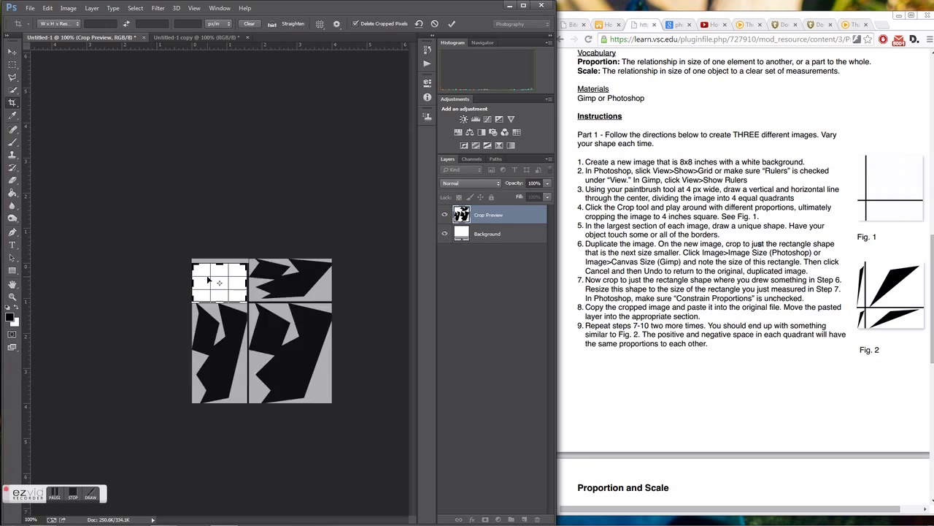
left_click(66, 8)
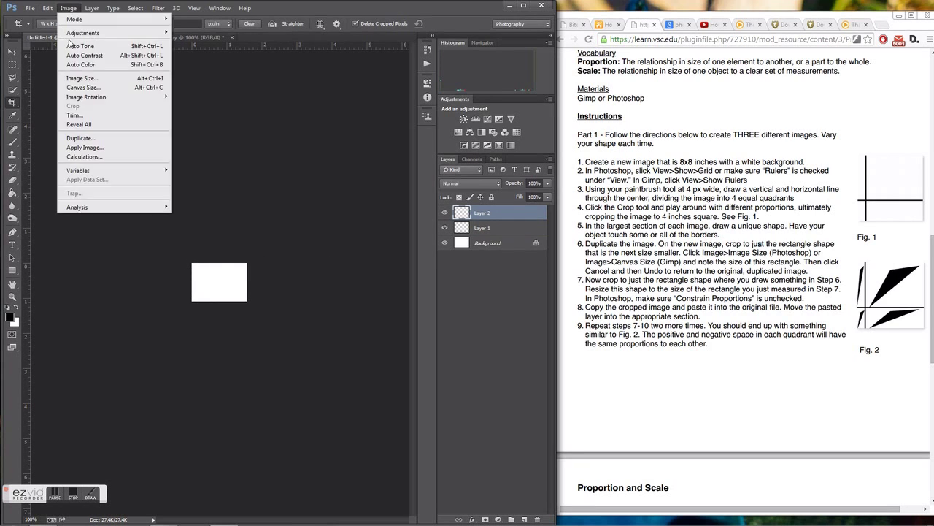
left_click(81, 78)
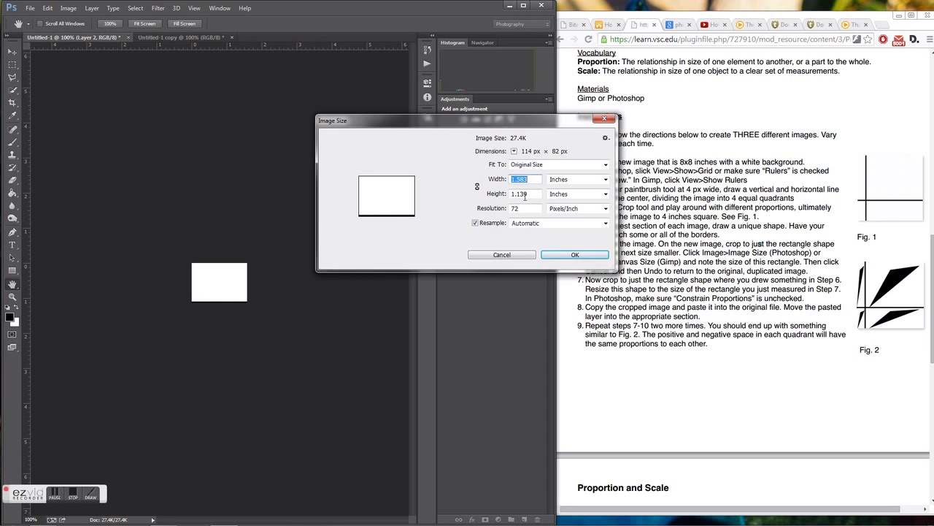
left_click(574, 255)
left_click(47, 8)
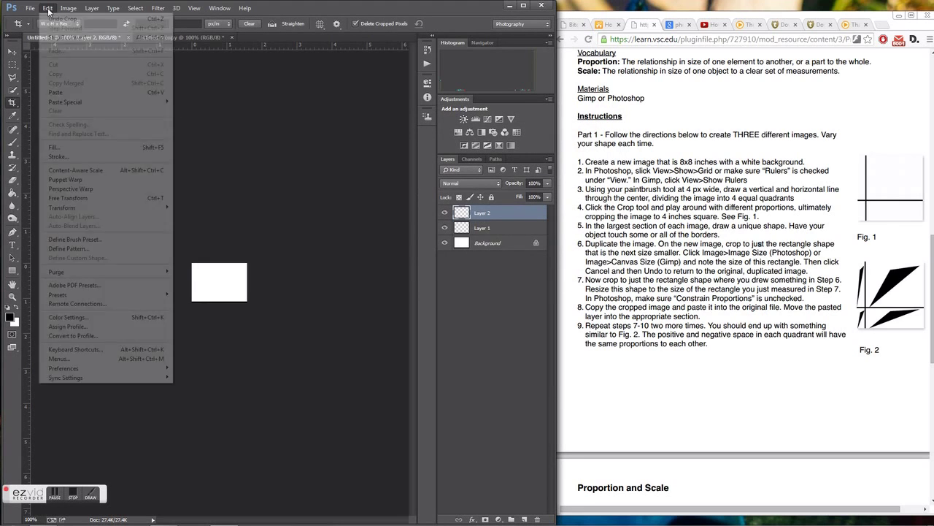
left_click(59, 38)
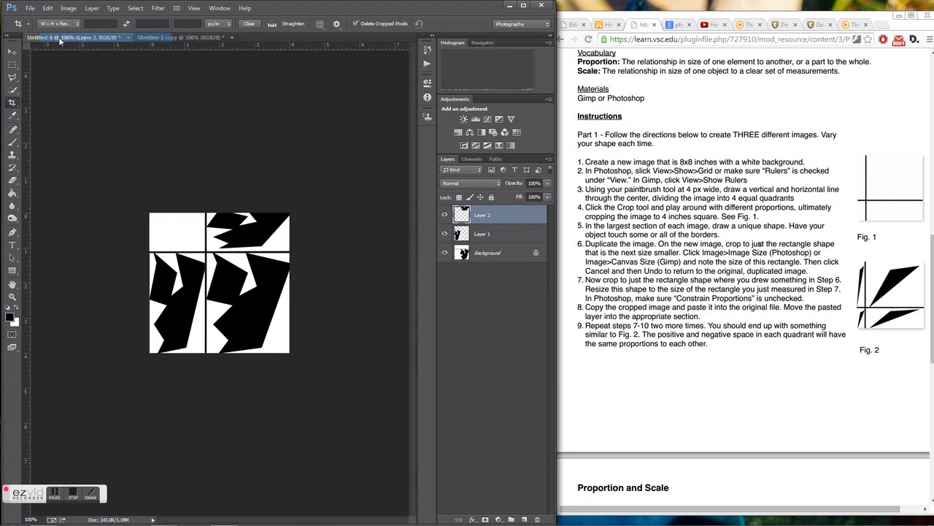
Step back in the duplicated image to undo the selection and the height change.
left_click(161, 35)
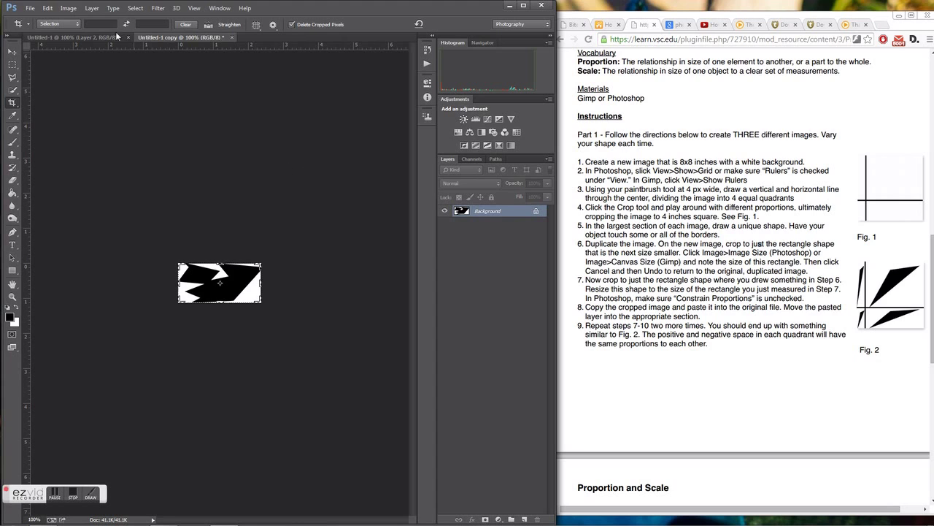
left_click(50, 8)
left_click(49, 8)
left_click(48, 8)
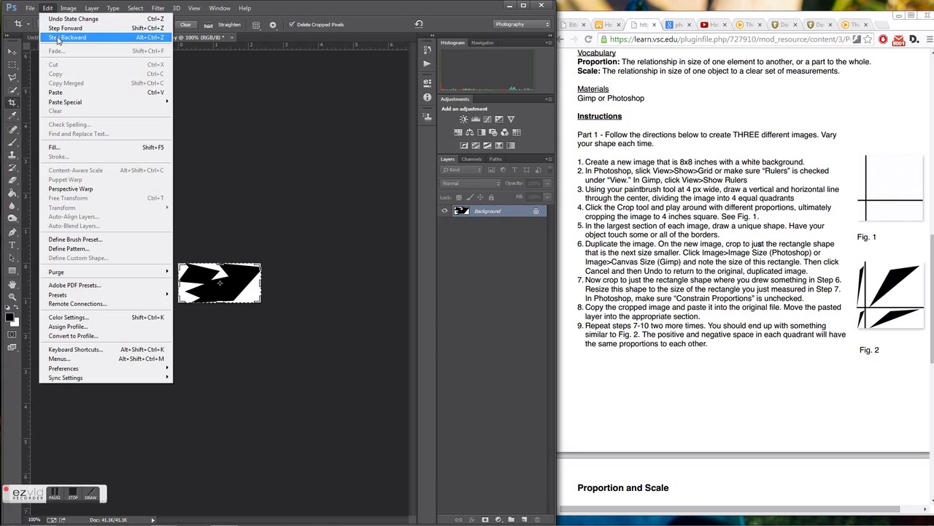
left_click(58, 39)
Resize the duplicated image to 1.139 inches wide and 1.58 inches high in Image Size.
left_click(68, 9)
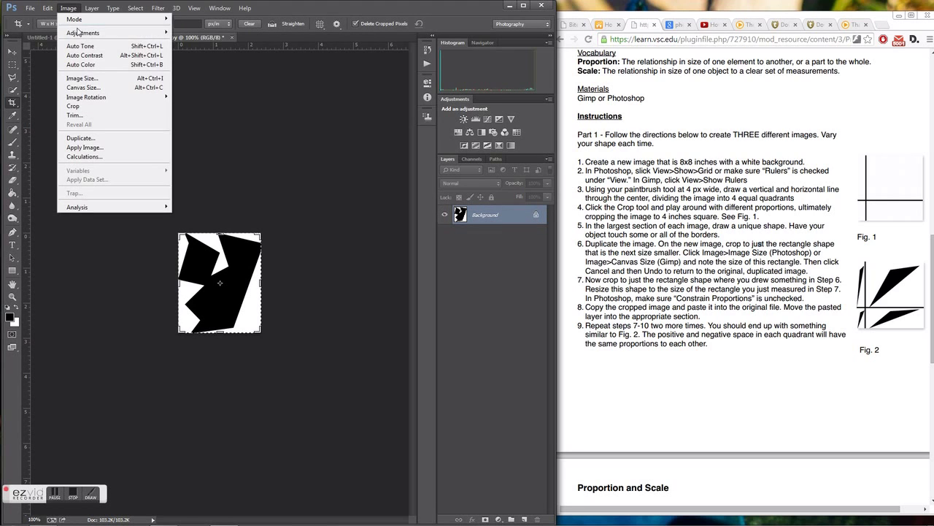
left_click(77, 78)
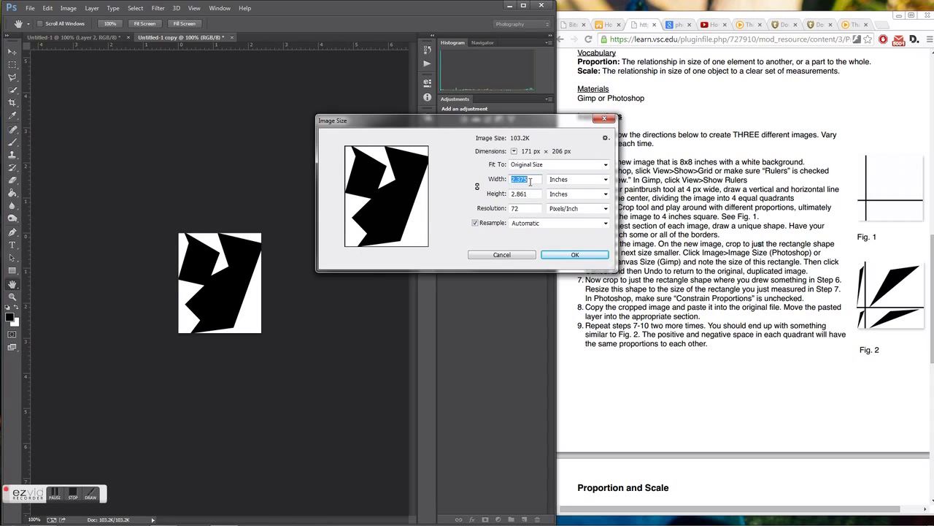
type("1")
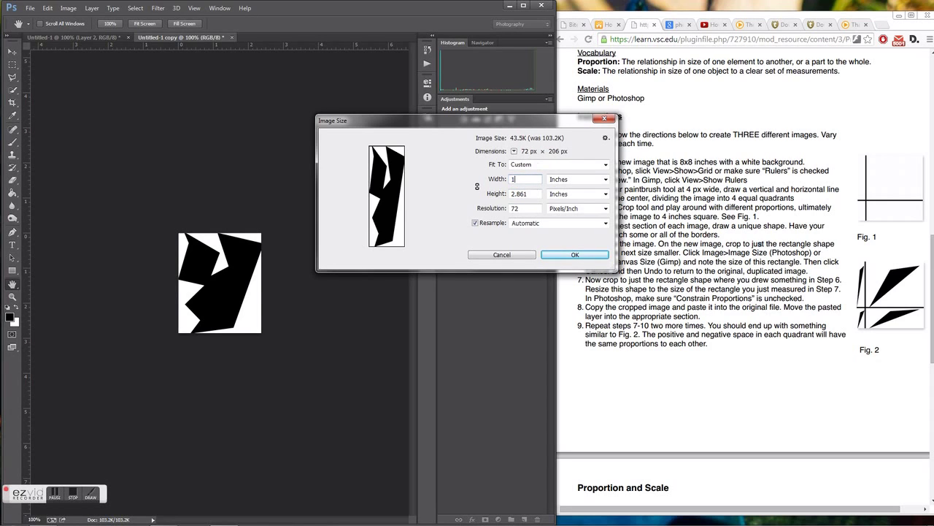
type(".139")
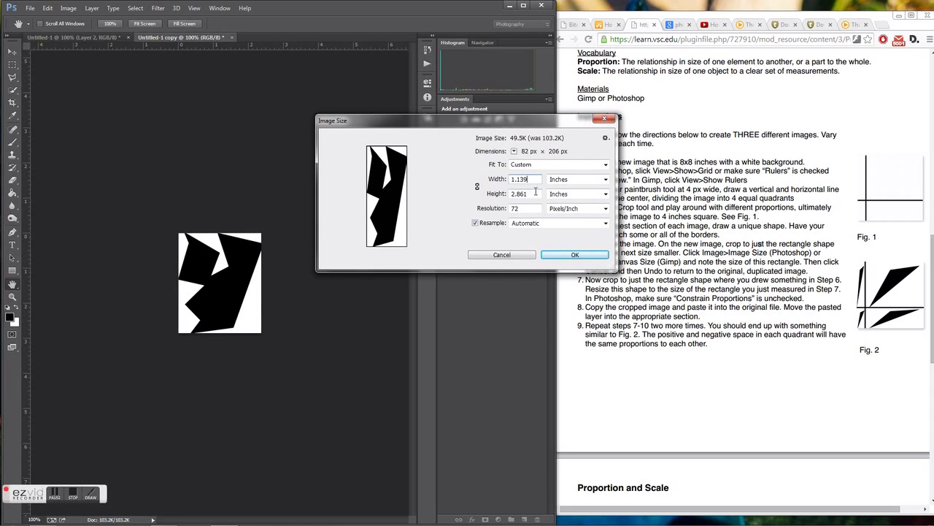
key("Tab")
type("1.5")
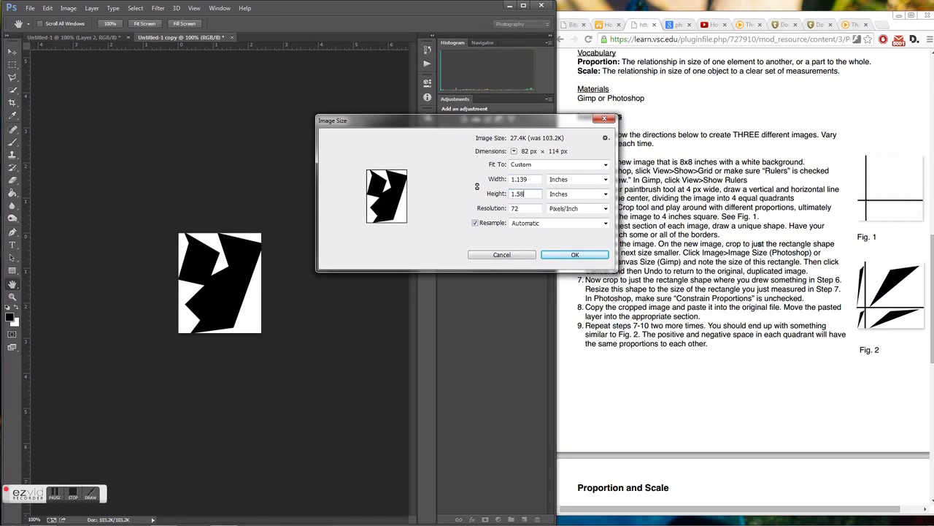
left_click(574, 254)
key("c")
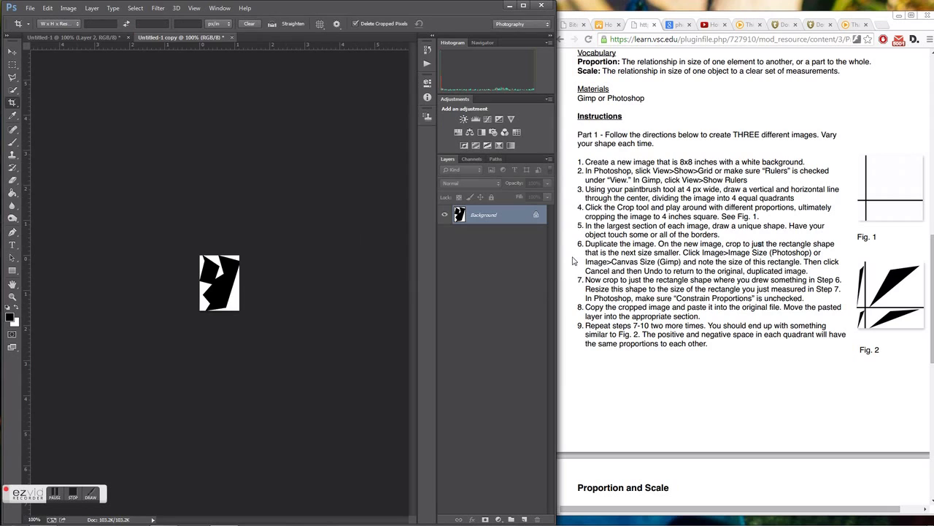
Undo the last Image Size change in the duplicated image.
left_click(102, 37)
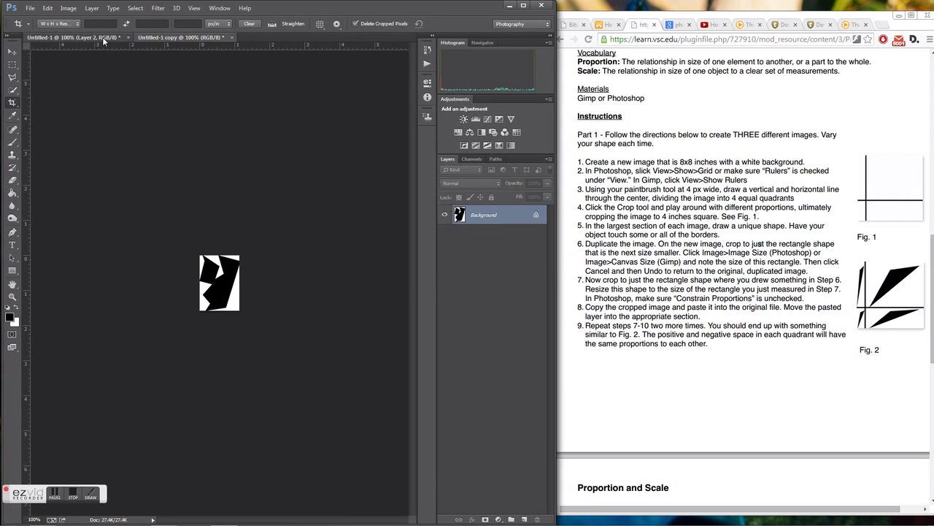
left_click(172, 38)
left_click(48, 8)
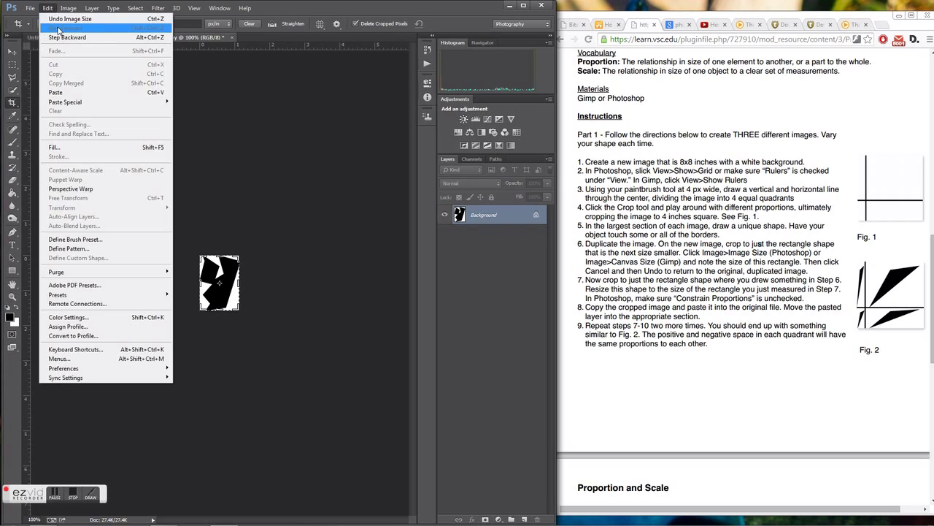
left_click(58, 19)
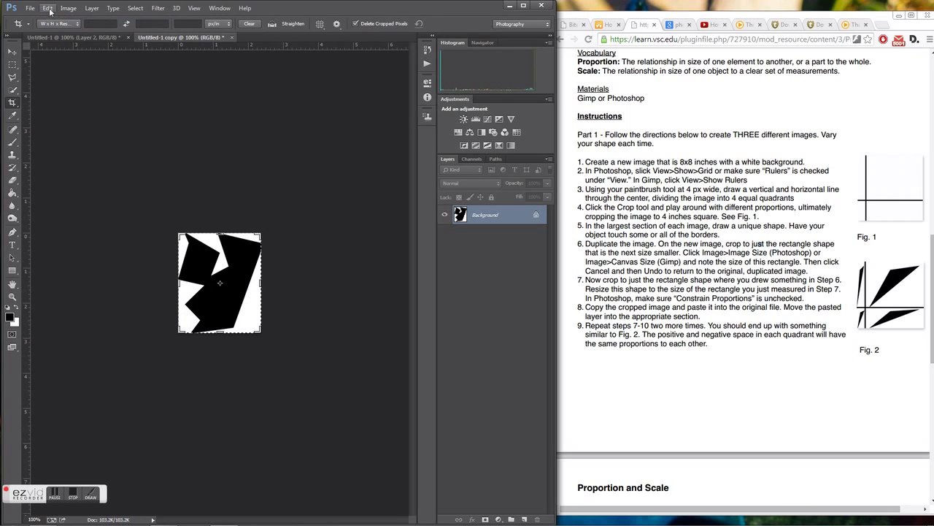
left_click(68, 8)
left_click(82, 78)
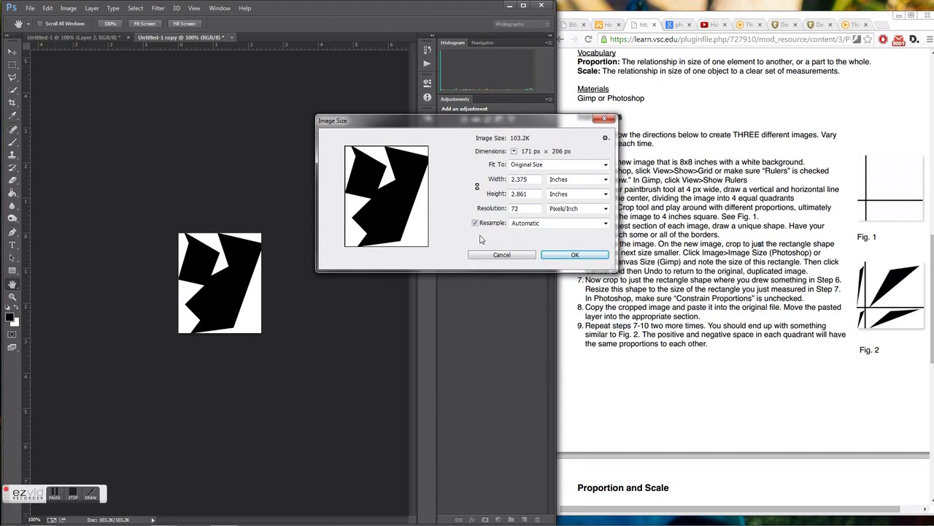
key("Escape")
key("c")
left_click(87, 38)
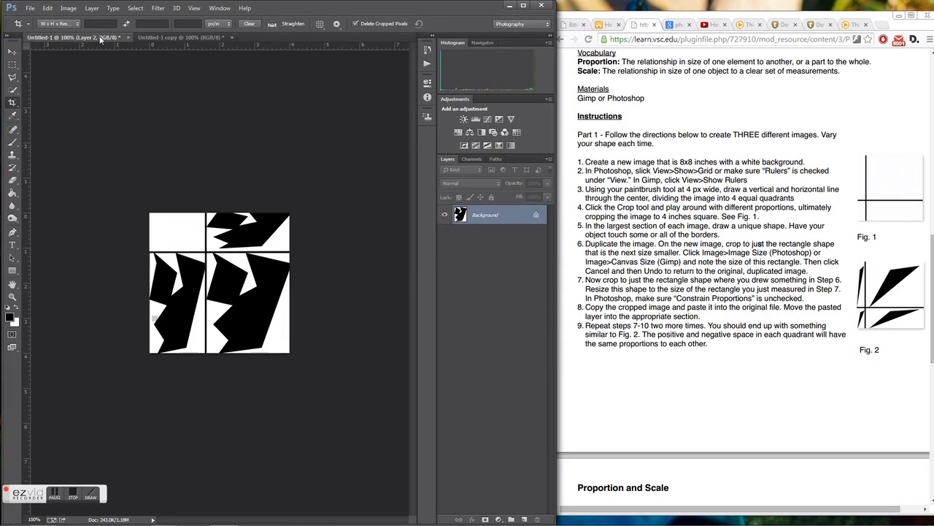
left_click_drag(183, 208, 185, 206)
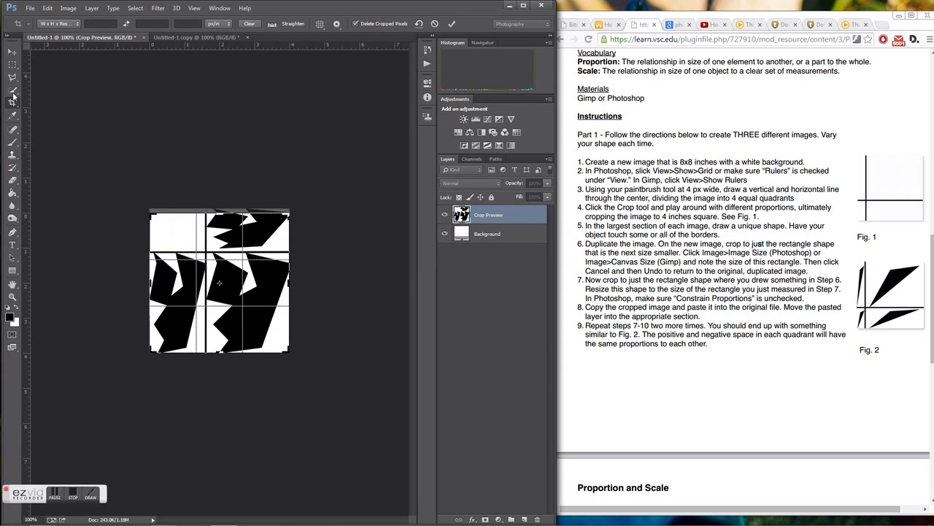
left_click(47, 8)
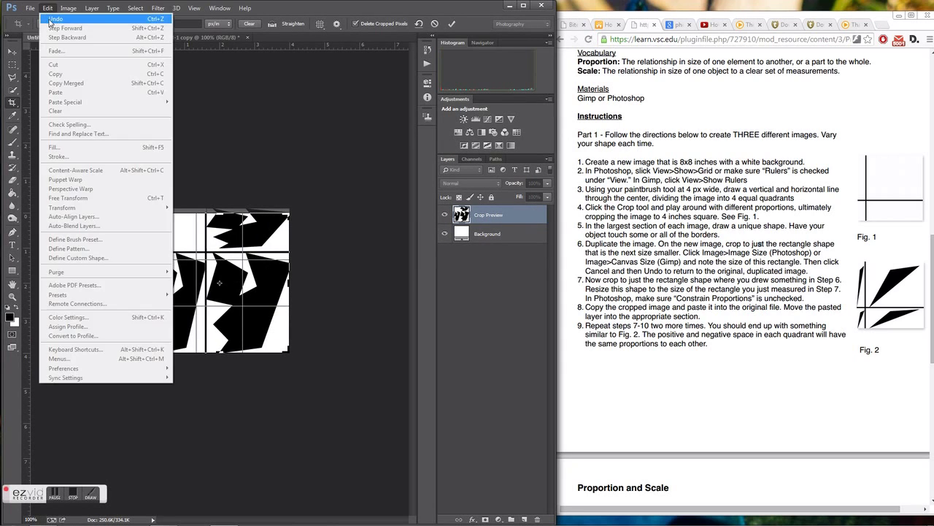
left_click(51, 19)
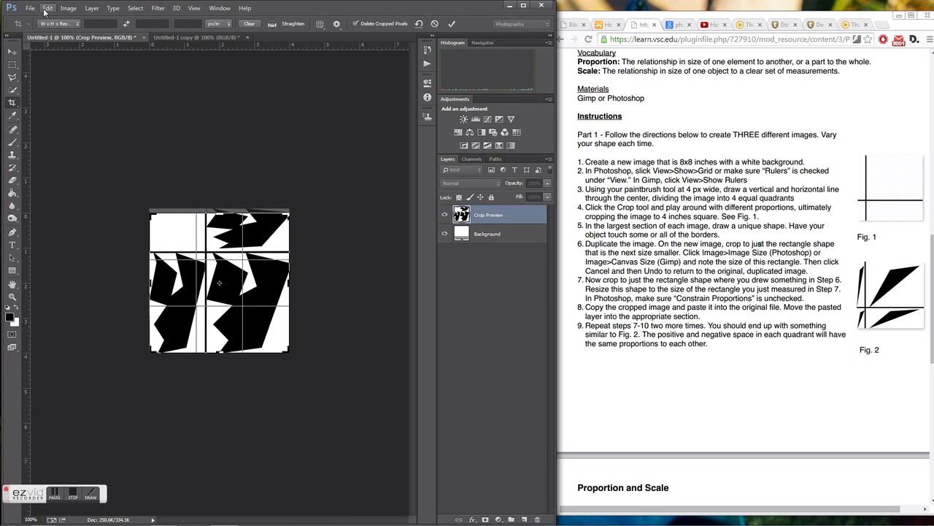
left_click(47, 8)
right_click(220, 257)
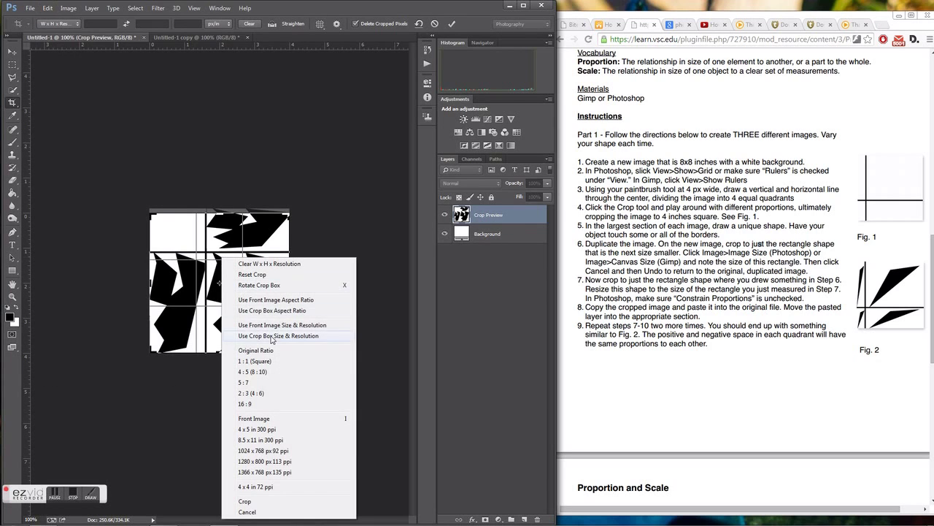
left_click(252, 512)
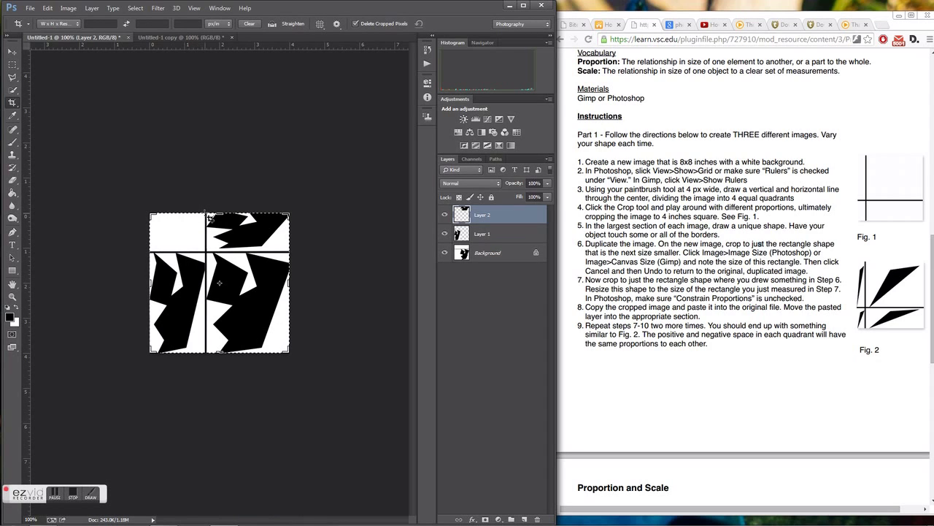
Try cropping the original image to the empty upper-left section, and undo the crop.
left_click_drag(206, 214, 155, 254)
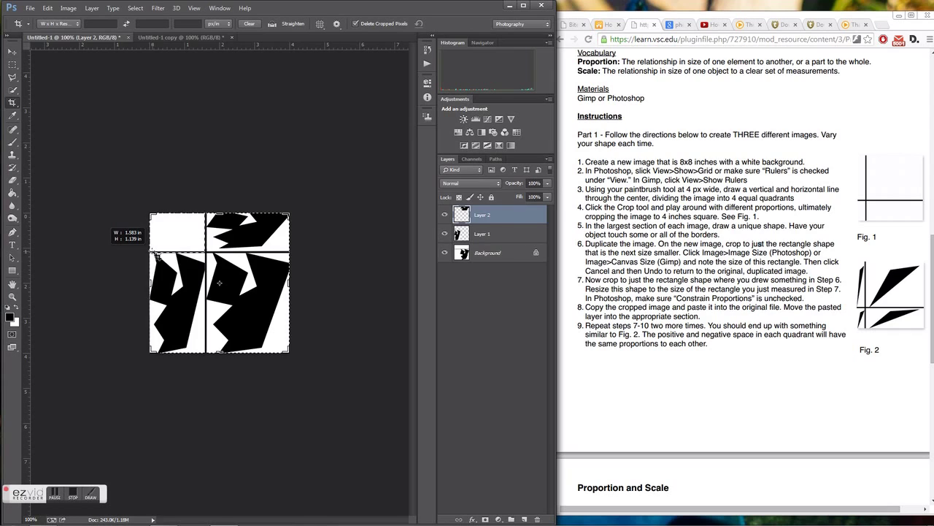
left_click_drag(156, 256, 156, 256)
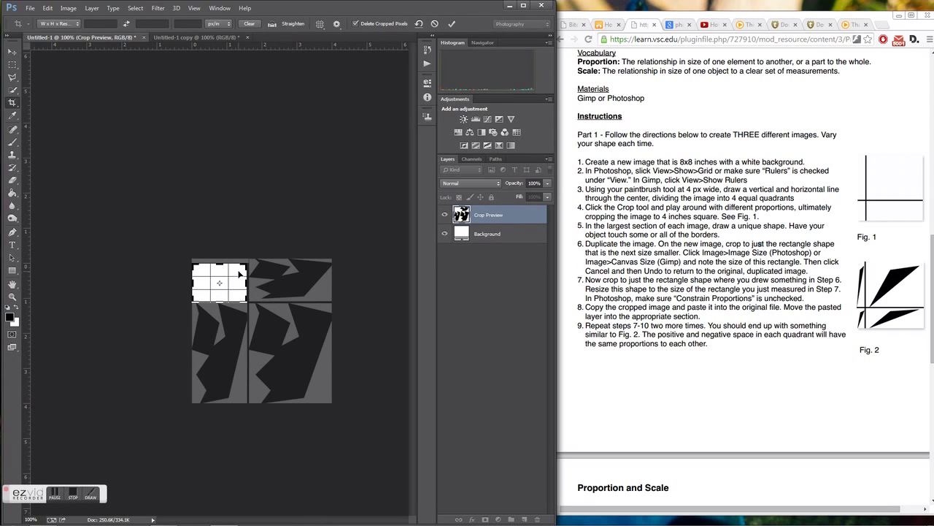
left_click_drag(225, 260, 246, 279)
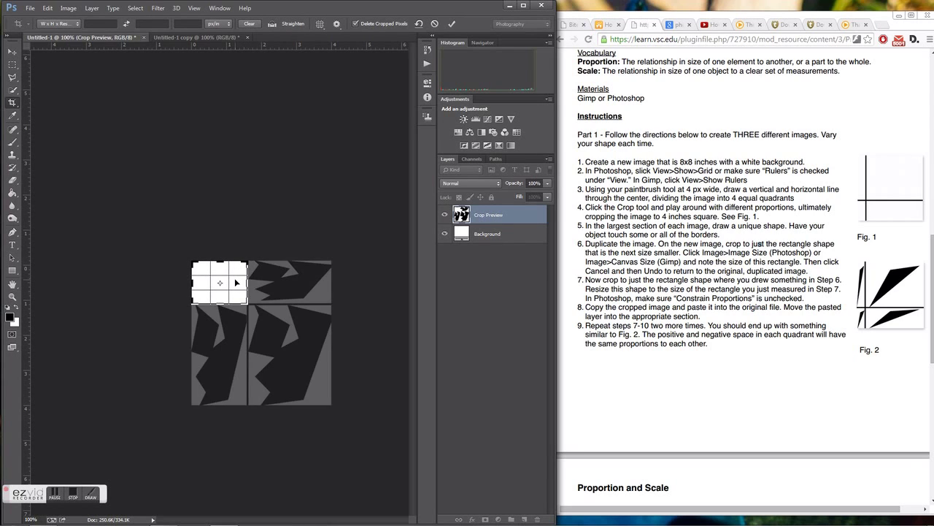
key("Return")
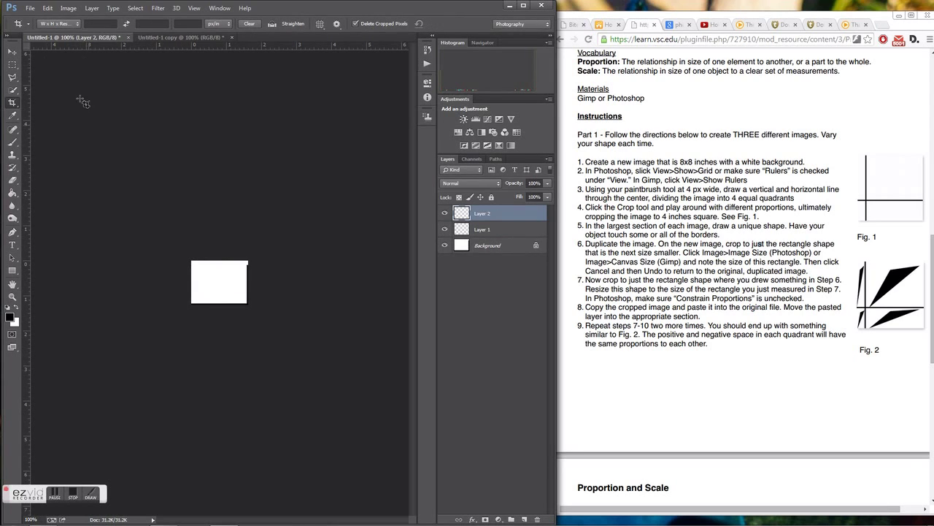
left_click(48, 8)
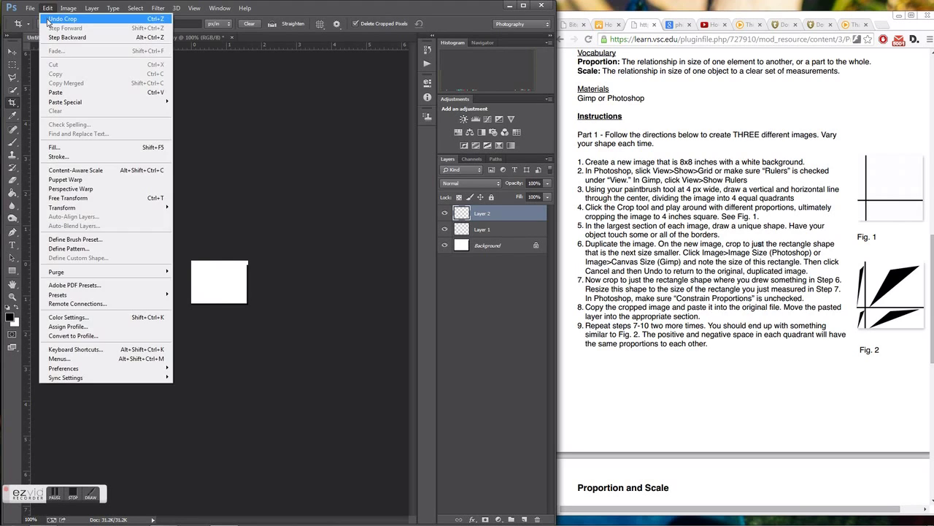
left_click(53, 17)
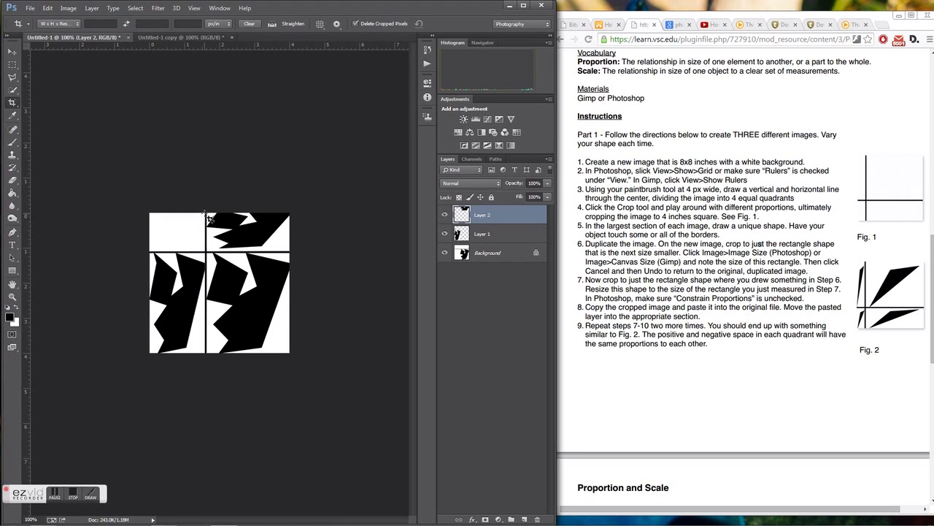
Crop the original image temporarily to the empty upper-left section and check its width and height in Image Size.
left_click_drag(207, 213, 150, 250)
double_click(223, 283)
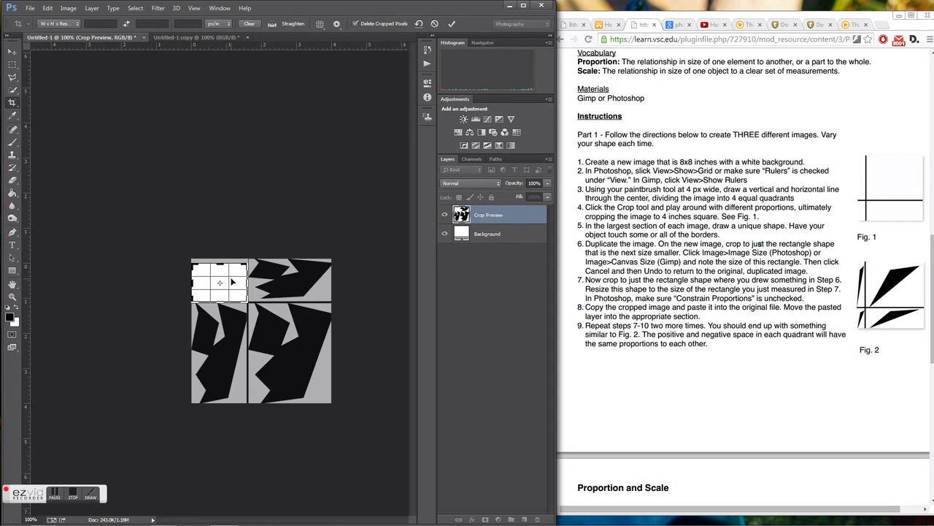
left_click(69, 8)
left_click(82, 79)
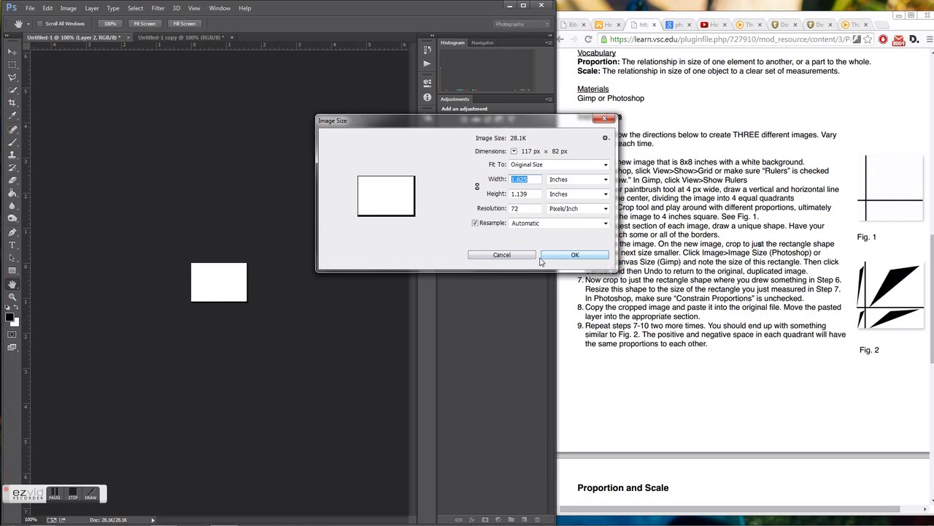
left_click(574, 255)
key("c")
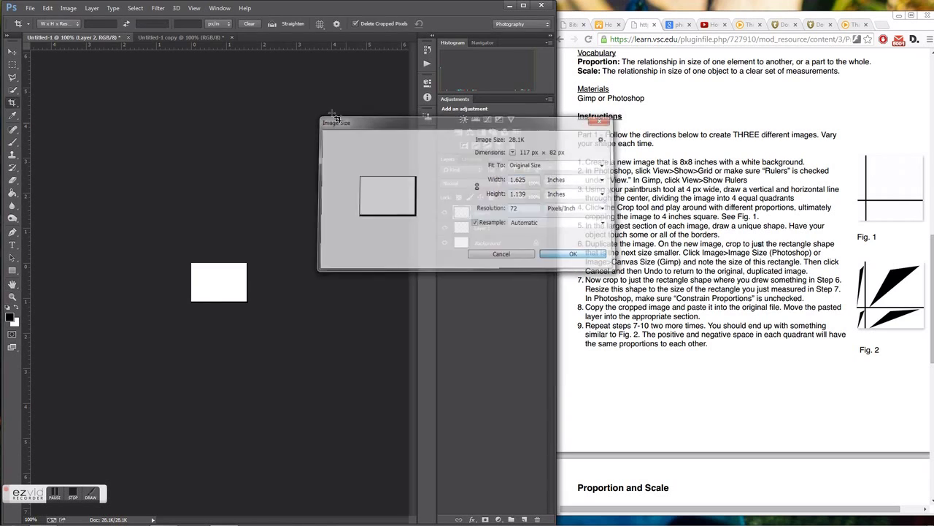
Resize the duplicated image to 1.625 inches wide and 1.139 inches high in Image Size.
left_click(68, 8)
left_click(90, 78)
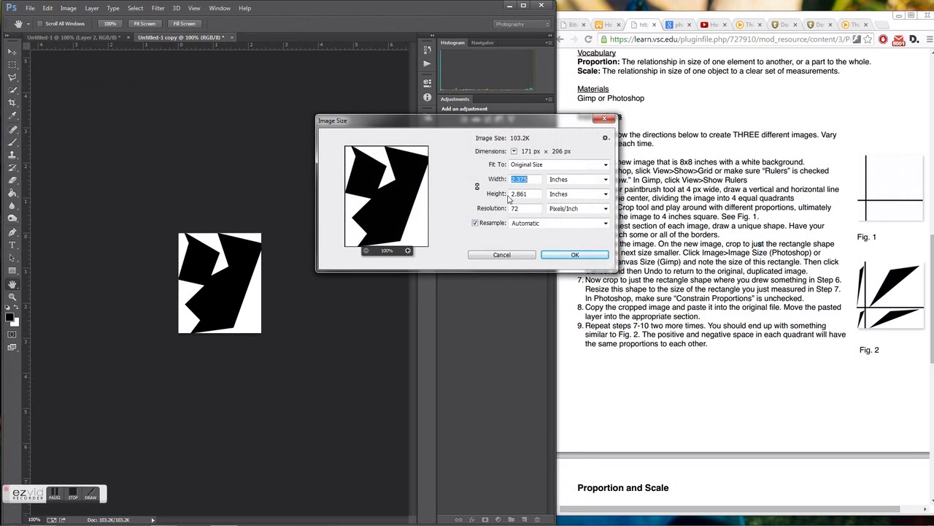
type("1.625")
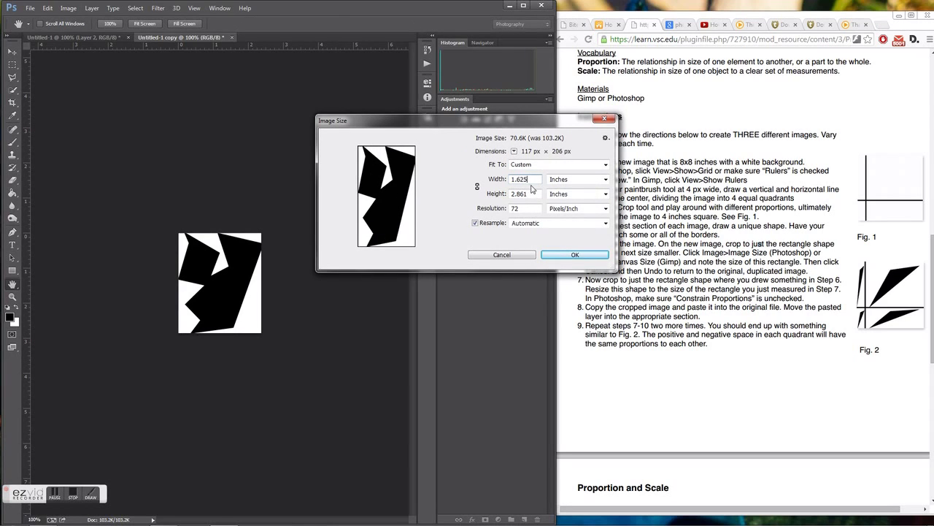
left_click(529, 193)
type("1.139")
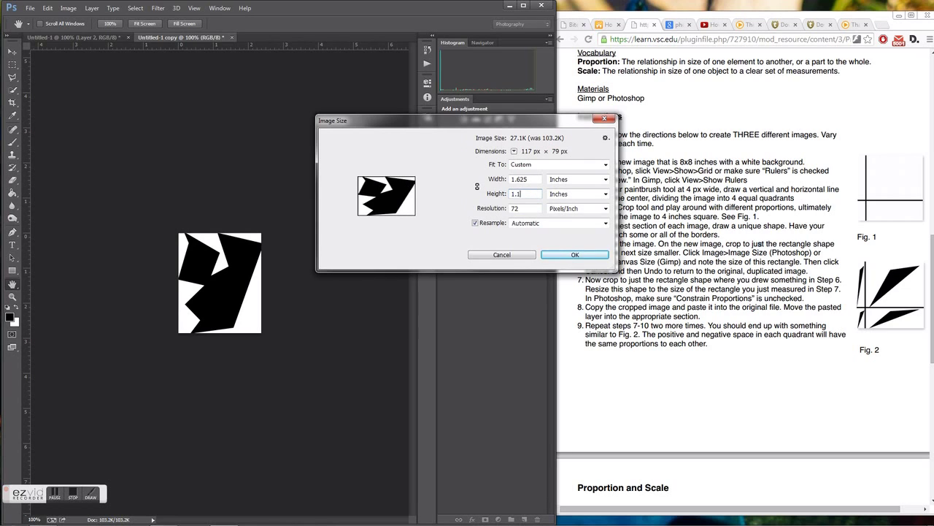
left_click(574, 255)
key("c")
Select the entire canvas of the resized duplicate and copy it.
left_click(76, 13)
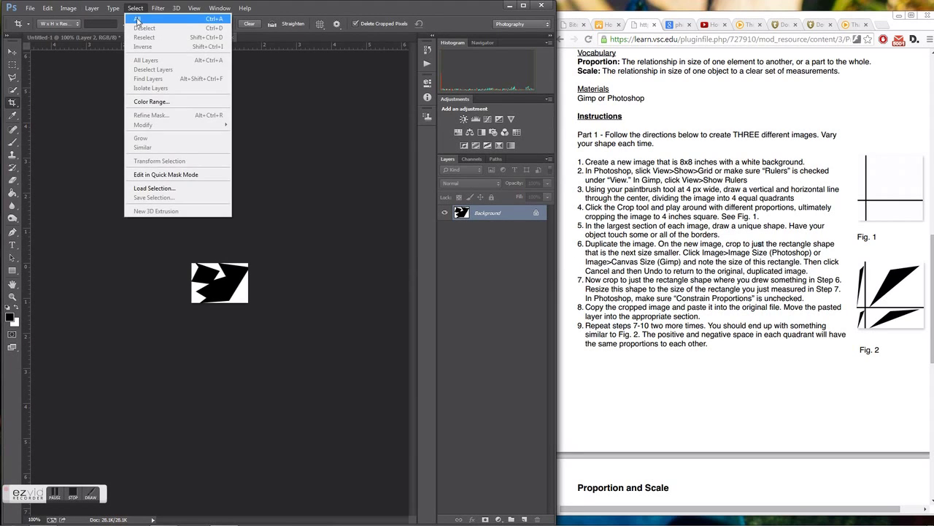
left_click(139, 20)
left_click(48, 8)
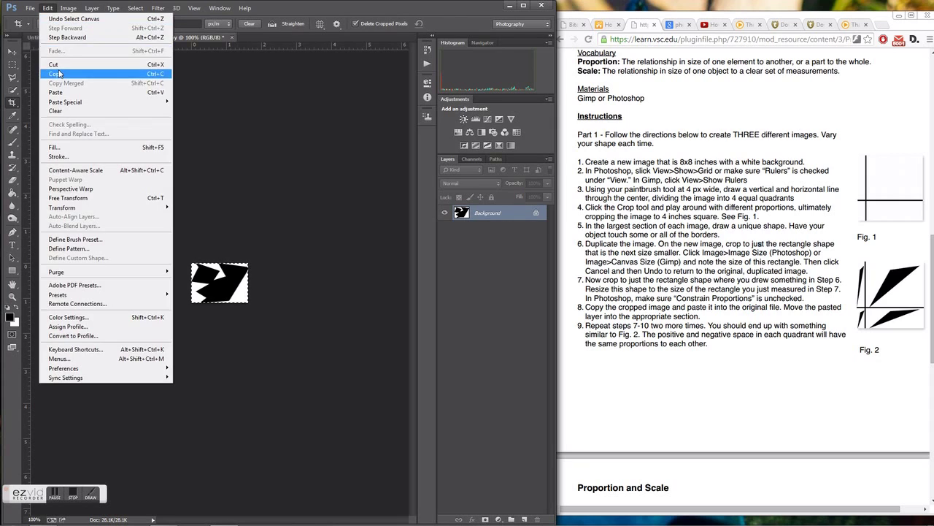
left_click(65, 73)
Return to the original image and step back to undo its temporary crop.
left_click(64, 38)
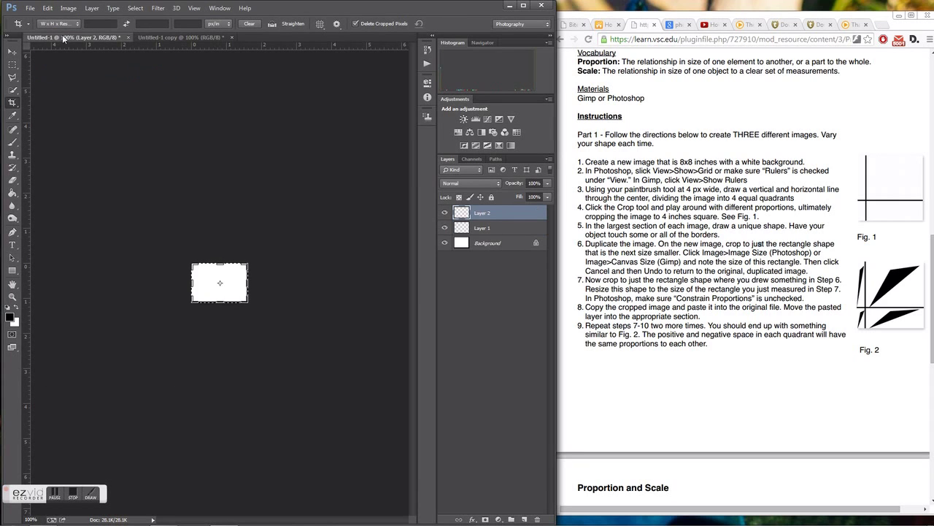
left_click(48, 8)
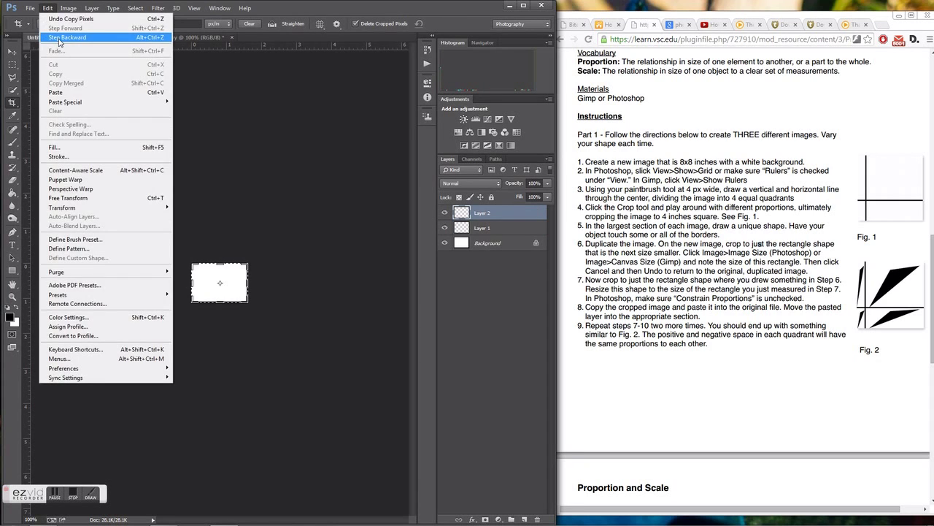
left_click(57, 29)
Paste the resized shape into the original image and move it into the empty upper-left section.
left_click(48, 8)
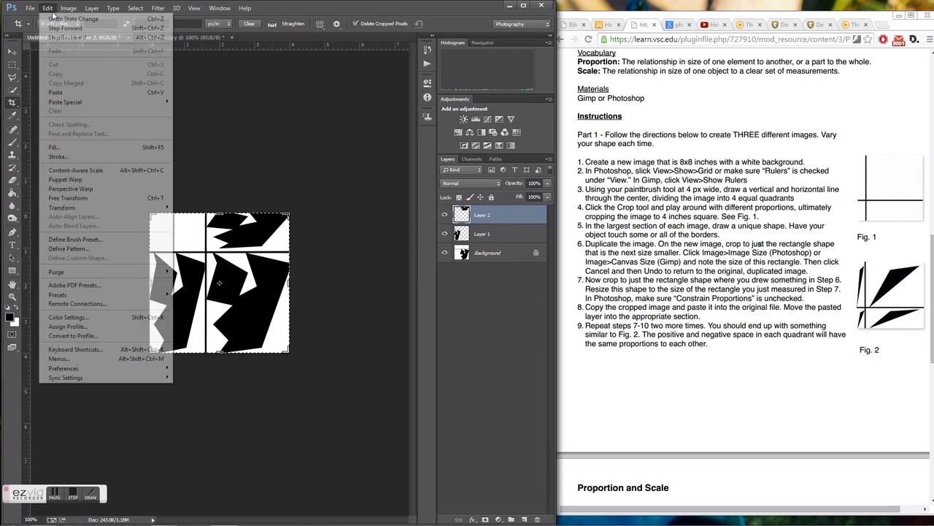
left_click(62, 93)
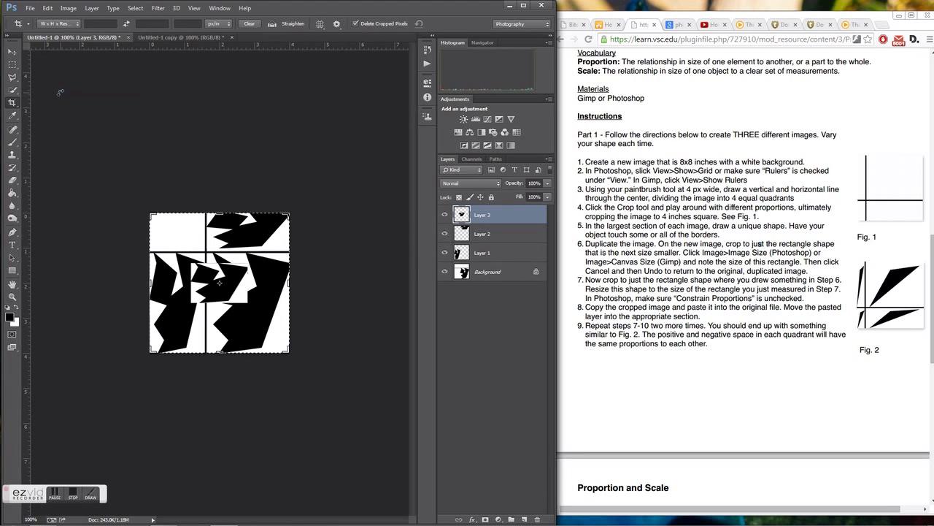
left_click(12, 52)
left_click_drag(219, 282, 173, 227)
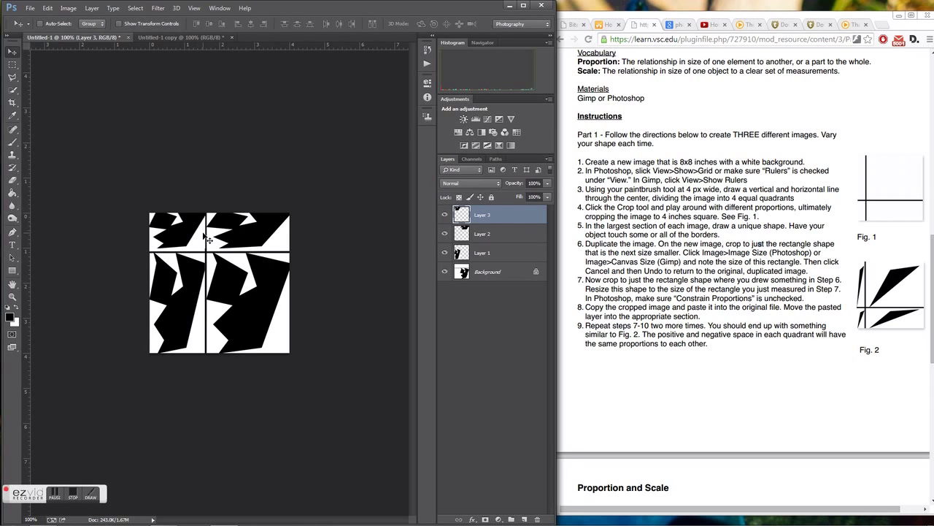
Save the completed four-section original image to a file.
left_click(30, 8)
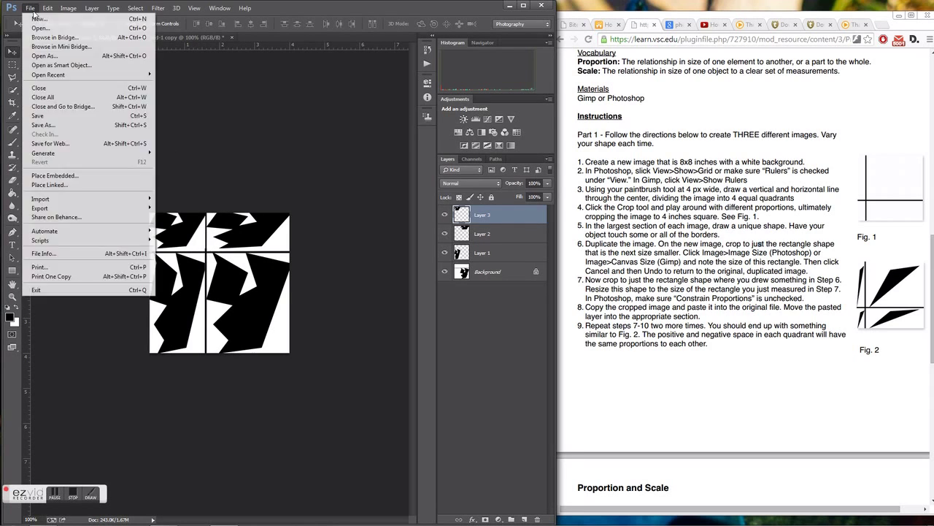
left_click(60, 126)
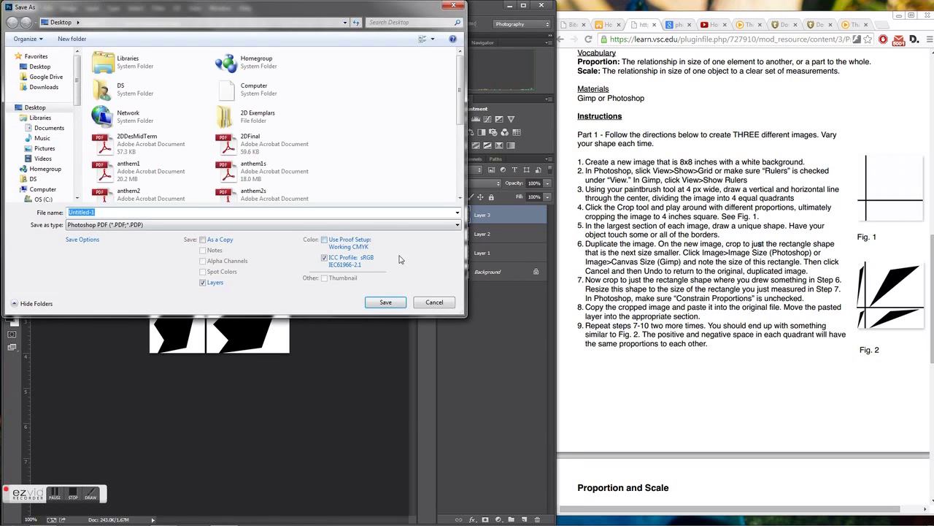